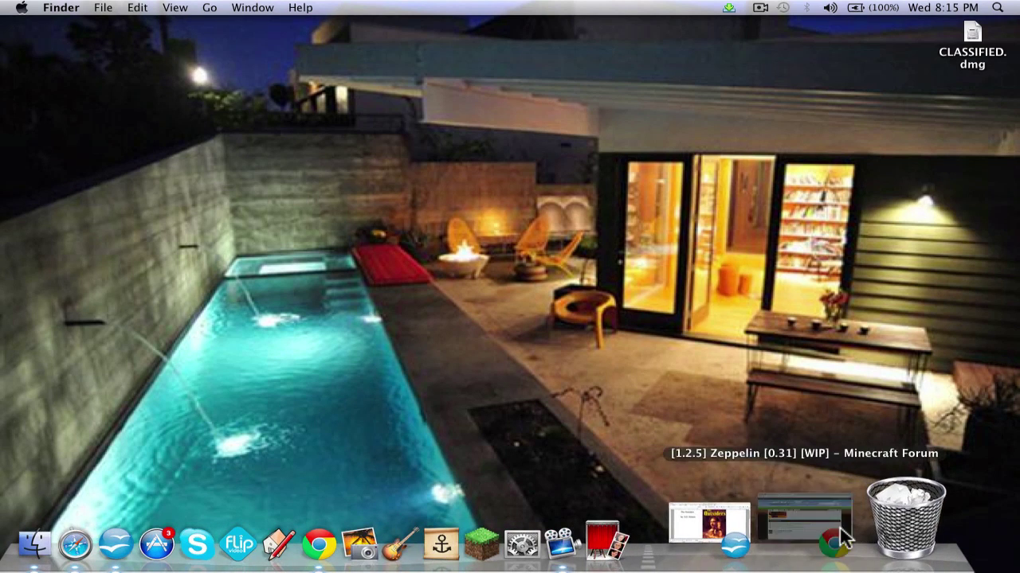
# Restore the Zeppelin 0.31 forum topic and scroll to its Download section
pyautogui.click(812, 543)
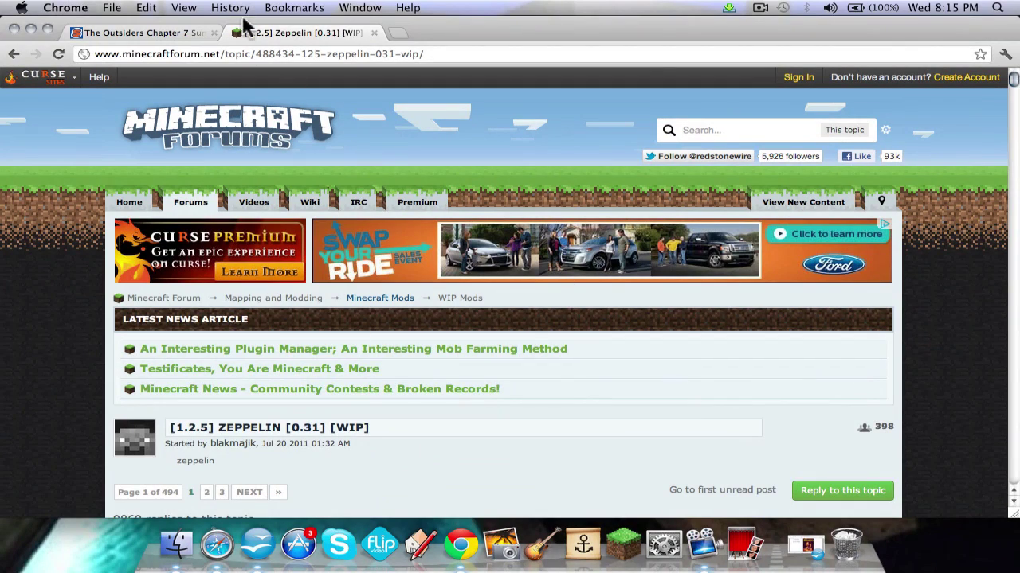
pyautogui.scroll(-20, 371, 252)
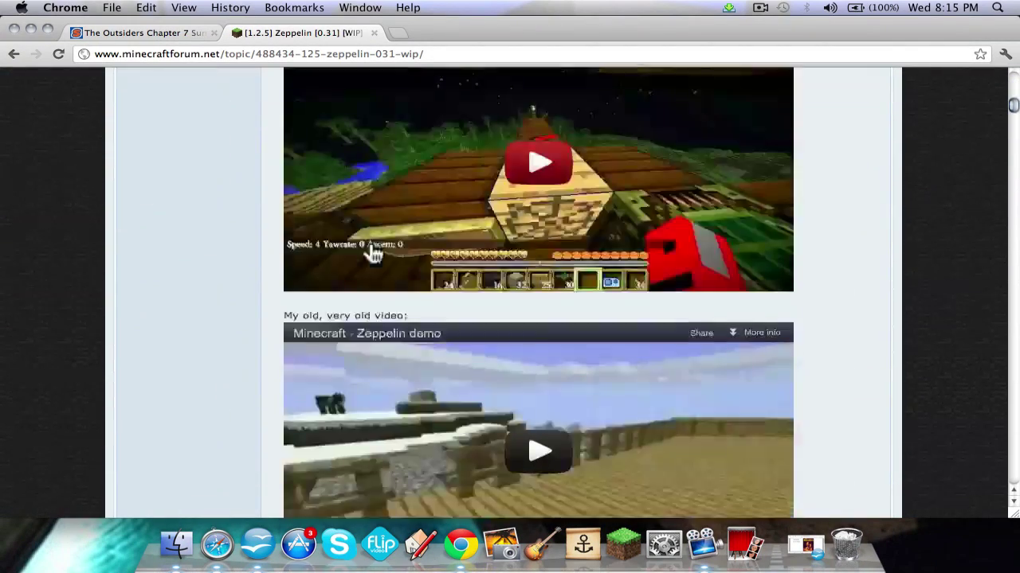
pyautogui.scroll(5, 371, 253)
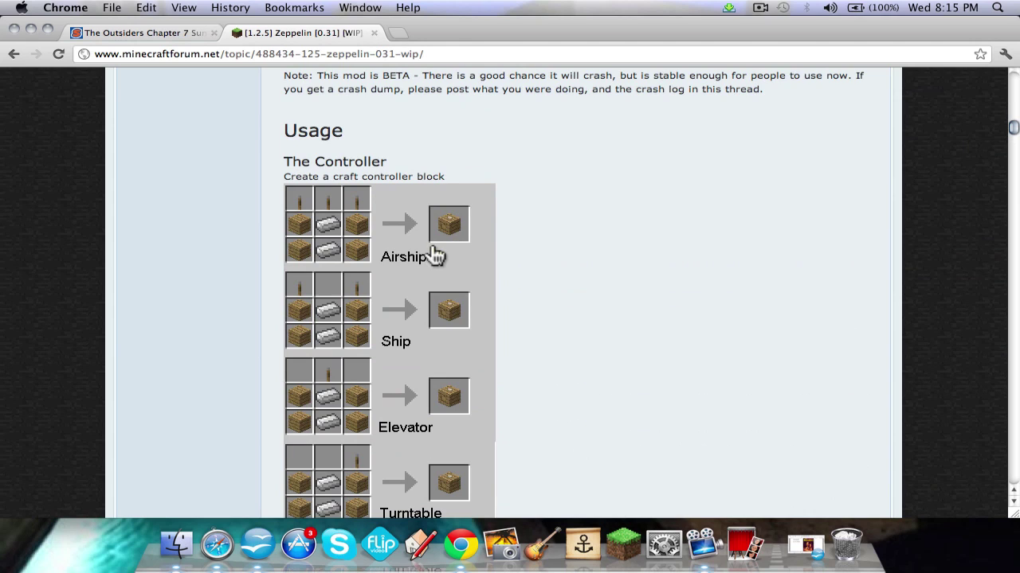
pyautogui.scroll(-2, 451, 308)
pyautogui.scroll(1, 454, 308)
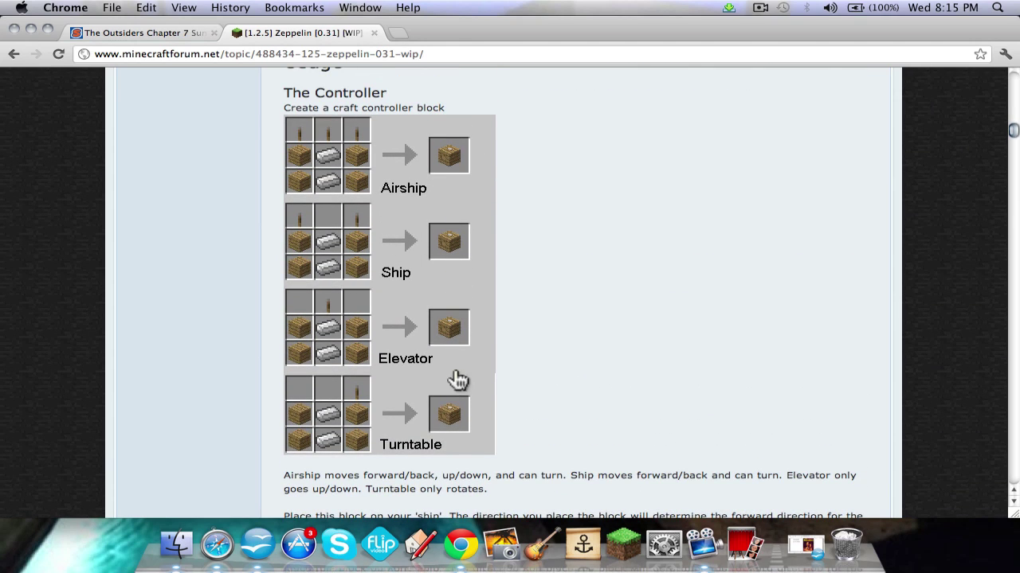
pyautogui.scroll(-10, 446, 447)
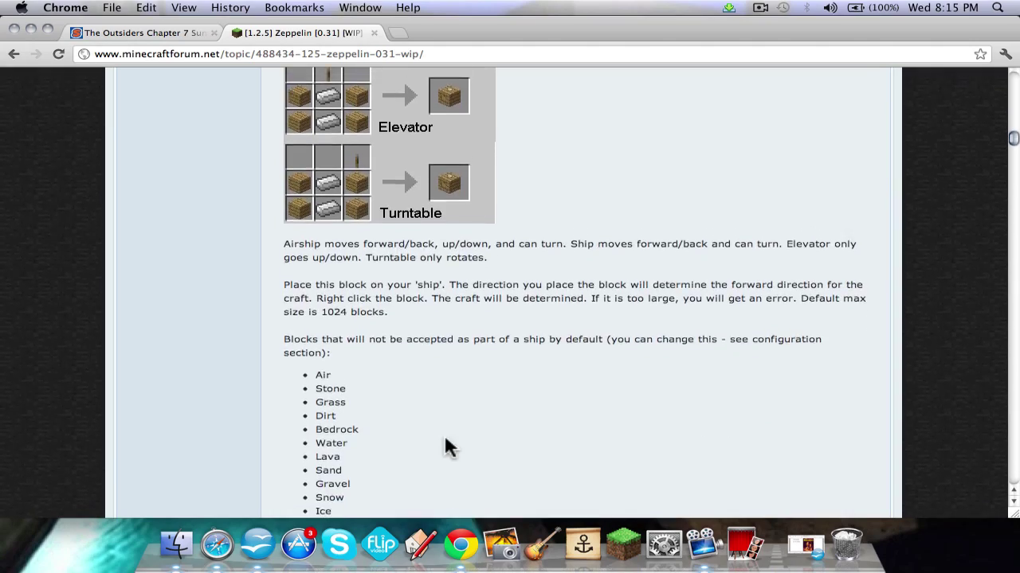
pyautogui.scroll(-9, 447, 448)
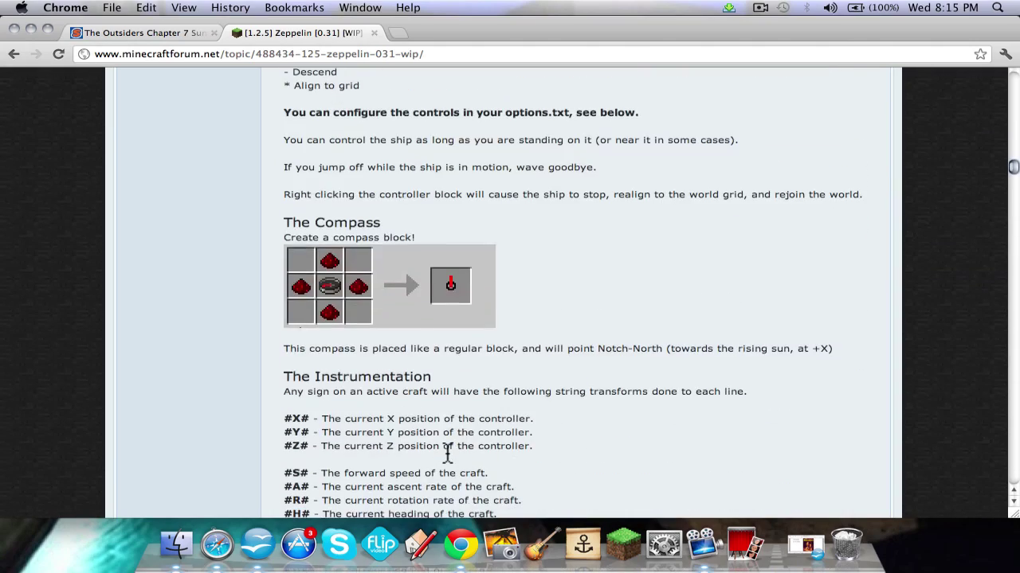
pyautogui.scroll(-20, 446, 302)
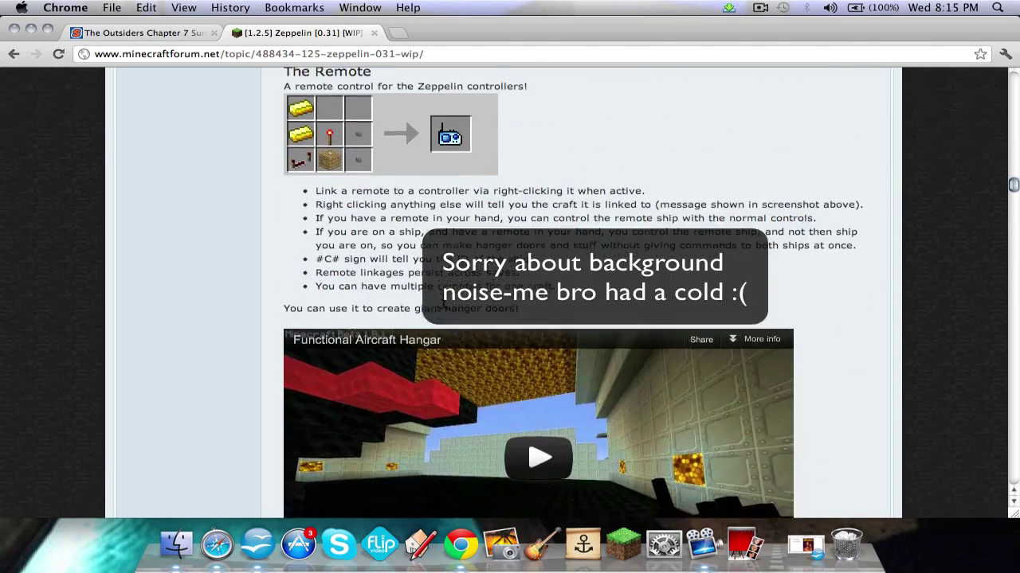
pyautogui.scroll(6, 446, 306)
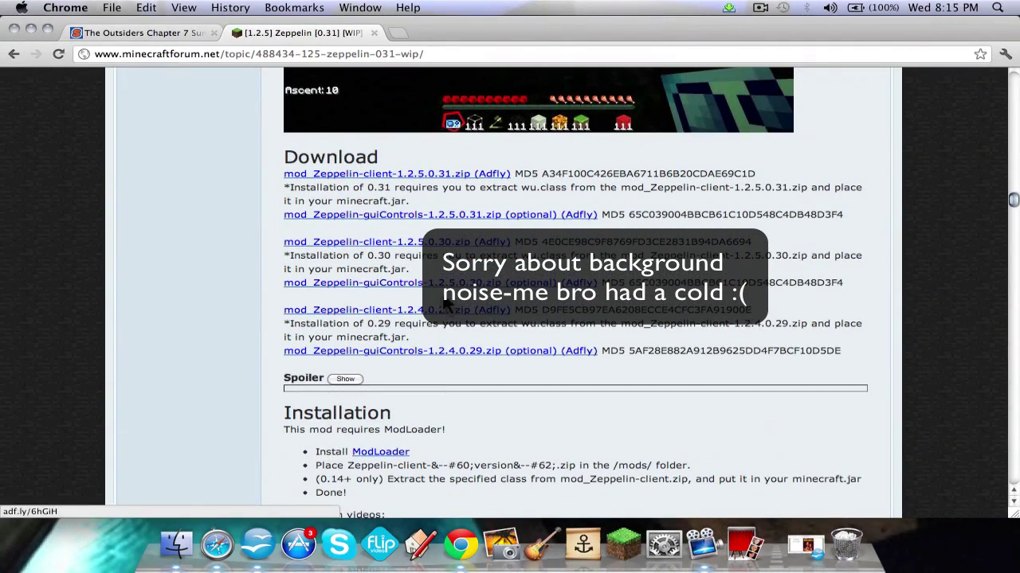
# Download mod_Zeppelin-client-1.2.5.0.31.zip through its AdF.ly link by skipping the ad
pyautogui.click(434, 174)
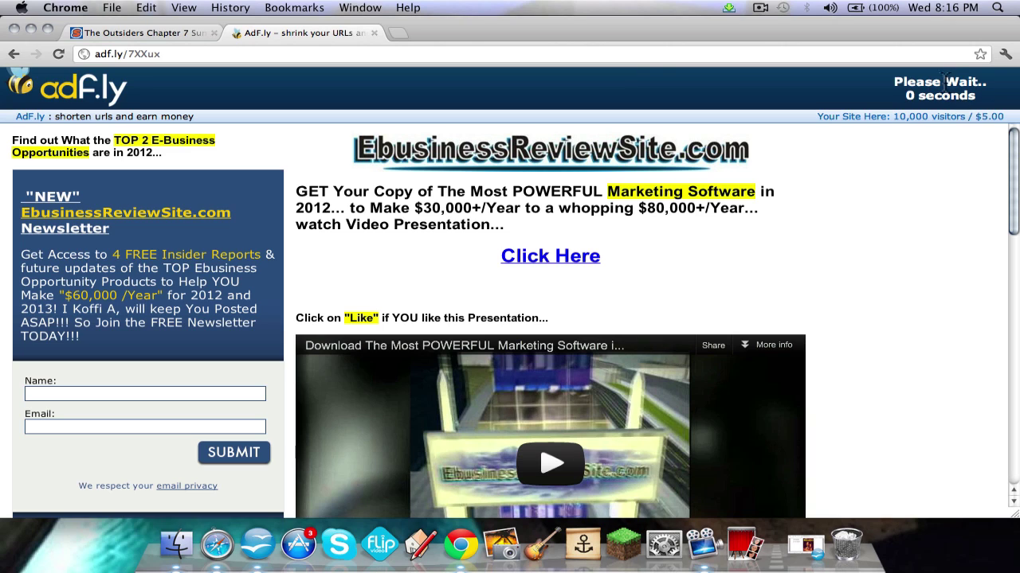
pyautogui.click(940, 90)
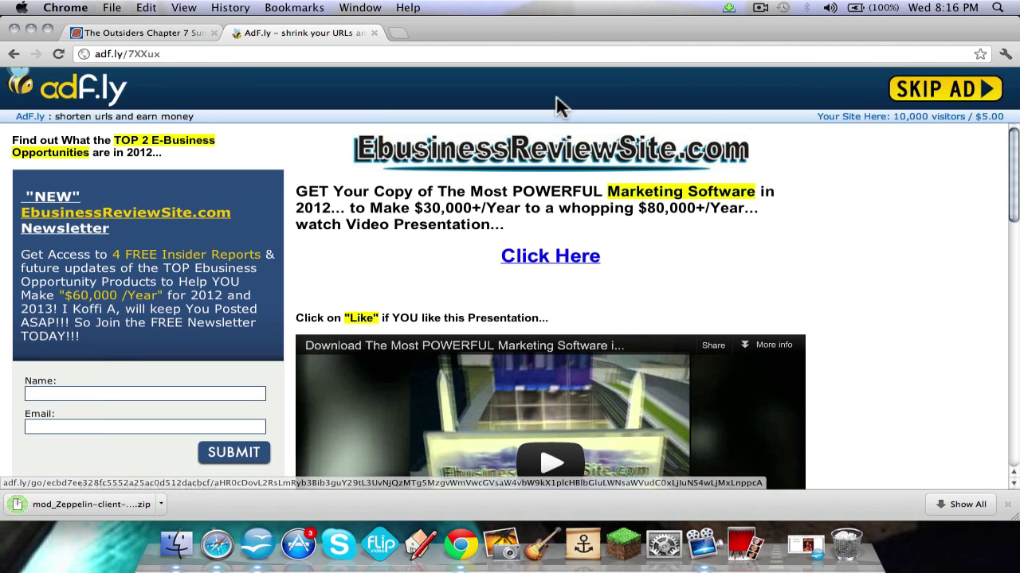
# Download the Zeppelin guiControls zip through AdF.ly, then go back to the forum topic
pyautogui.click(14, 53)
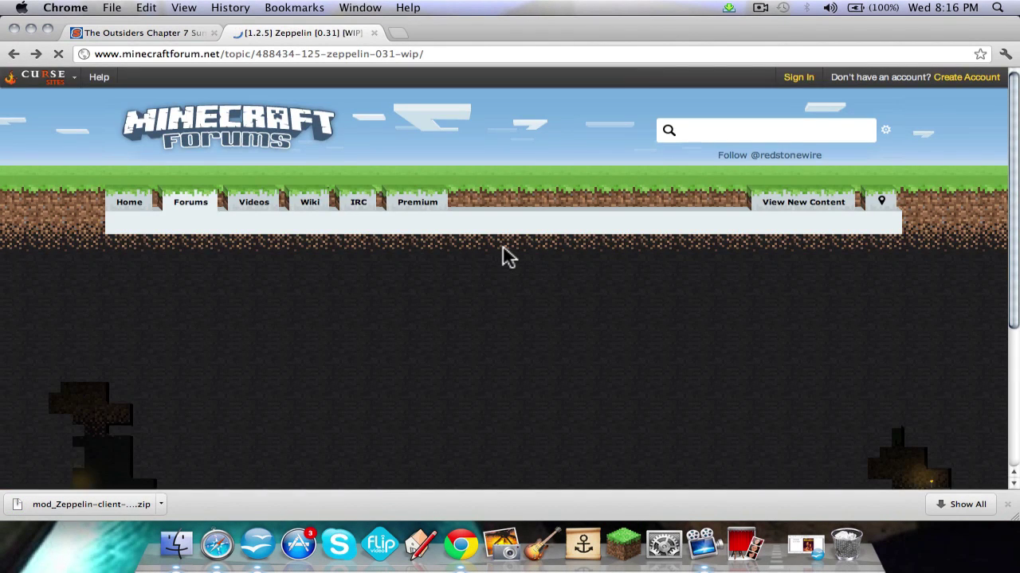
pyautogui.scroll(-3, 508, 257)
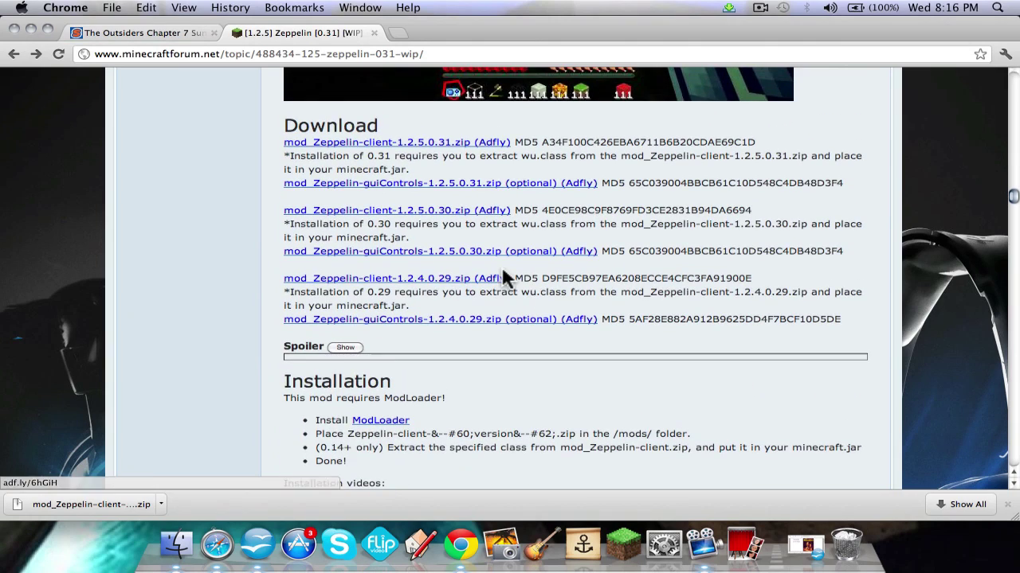
pyautogui.scroll(1, 501, 271)
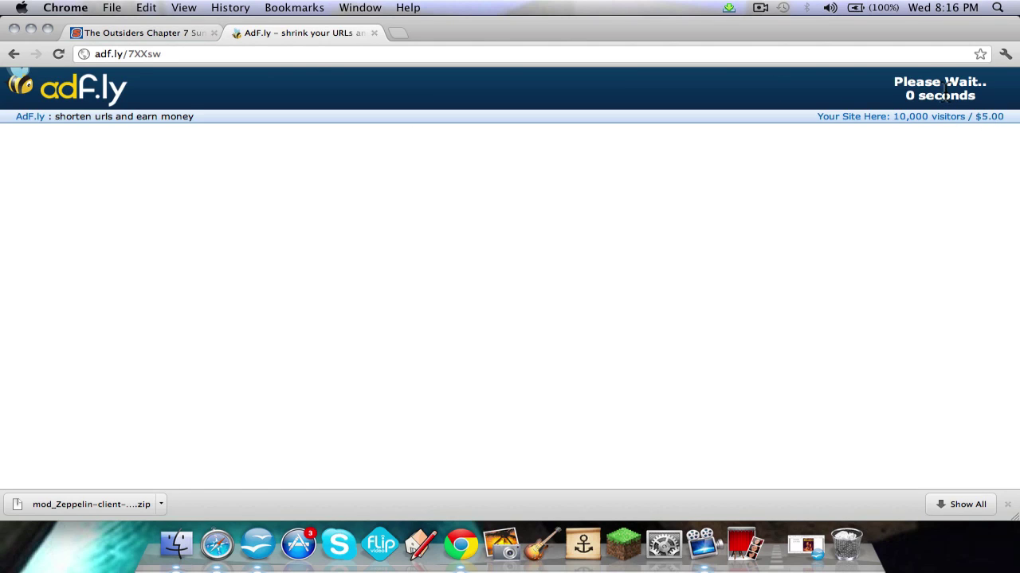
pyautogui.click(938, 87)
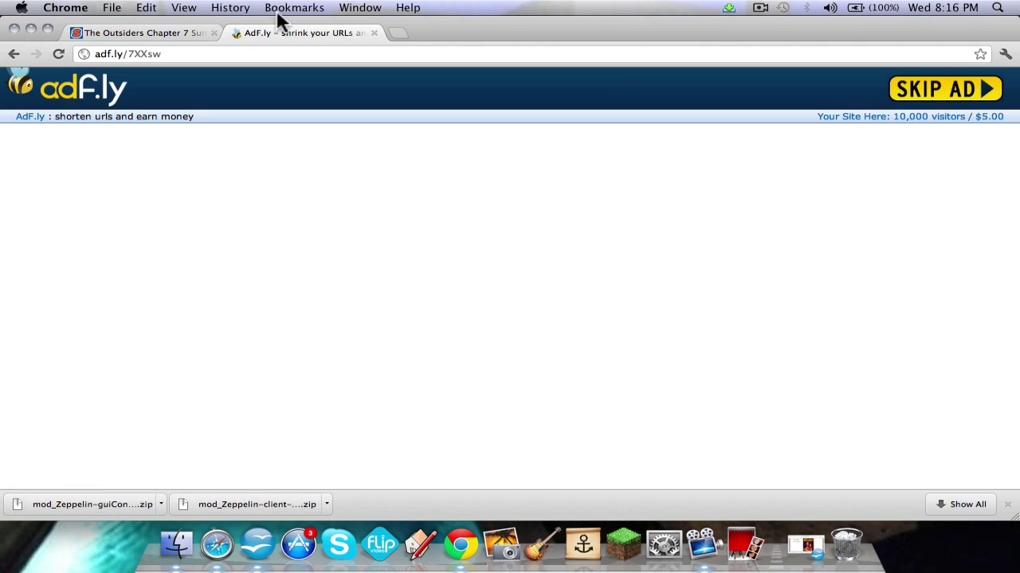
pyautogui.click(14, 54)
# Minimize the browser and open the Downloads folder in a Finder window
pyautogui.click(30, 29)
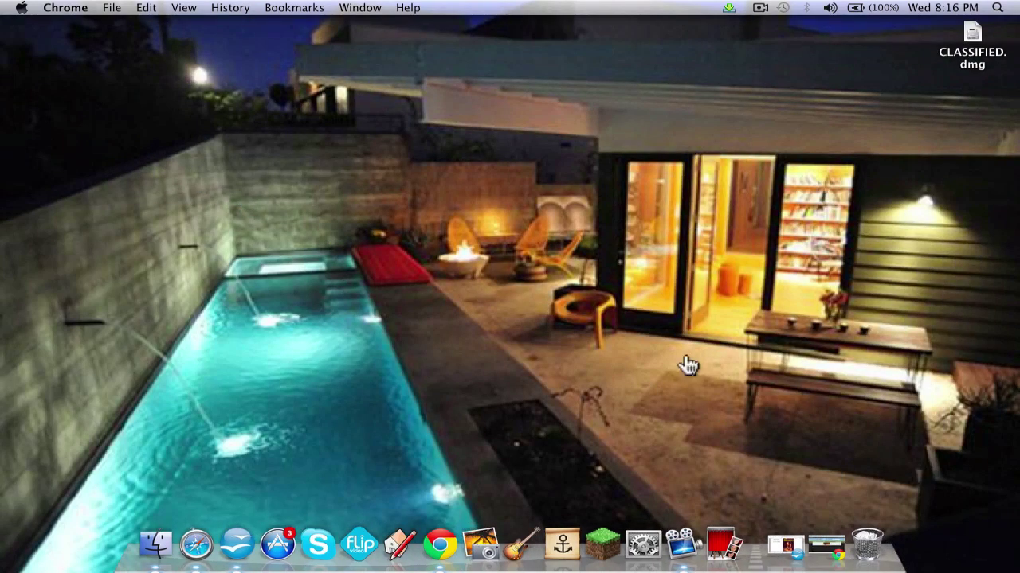
pyautogui.click(158, 547)
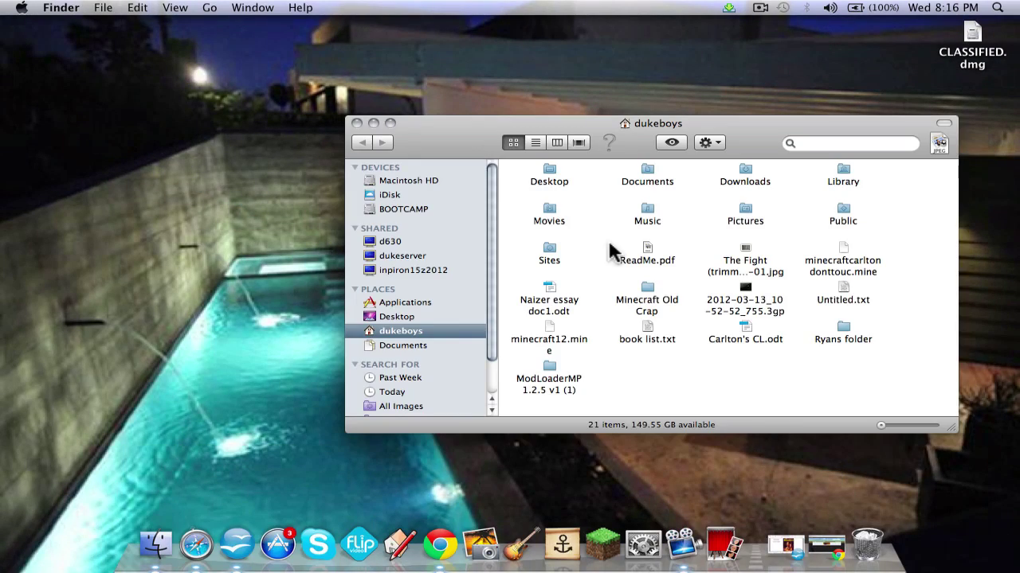
pyautogui.moveTo(490, 128); pyautogui.dragTo(458, 92)
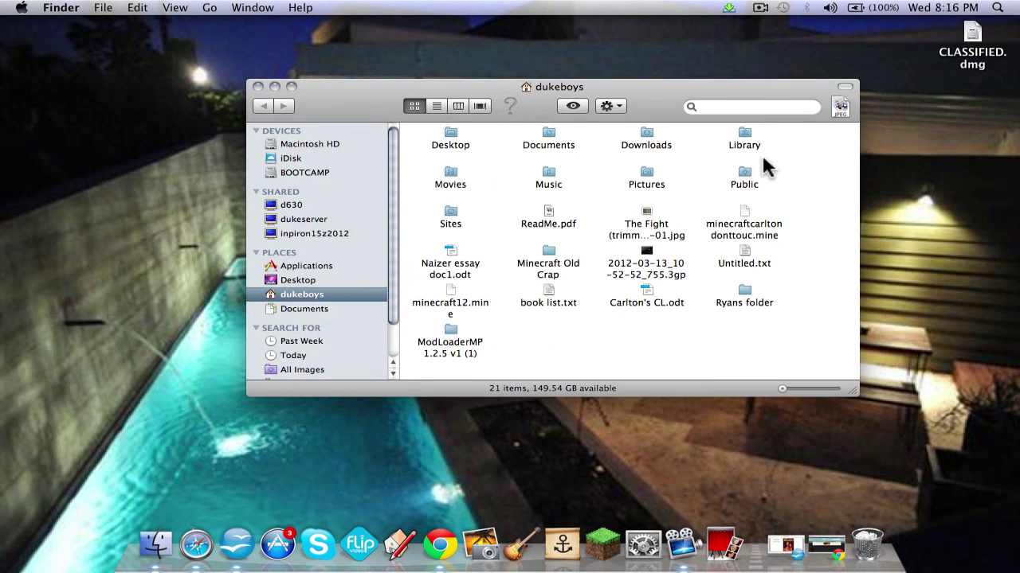
pyautogui.doubleClick(646, 140)
# Drag both mod_Zeppelin zips onto the desktop, close Downloads, and line them up top-left
pyautogui.hscroll(3, 644, 209)
pyautogui.hscroll(-3, 644, 210)
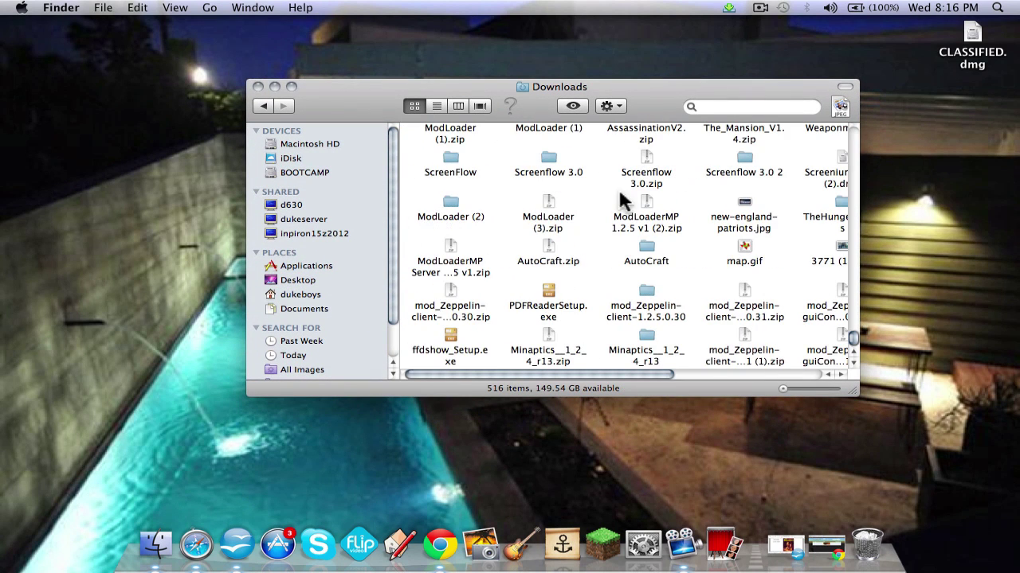
pyautogui.hscroll(5, 577, 316)
pyautogui.moveTo(602, 352); pyautogui.dragTo(105, 246)
pyautogui.moveTo(505, 350); pyautogui.dragTo(67, 86)
pyautogui.click(258, 86)
pyautogui.moveTo(141, 235); pyautogui.dragTo(70, 146)
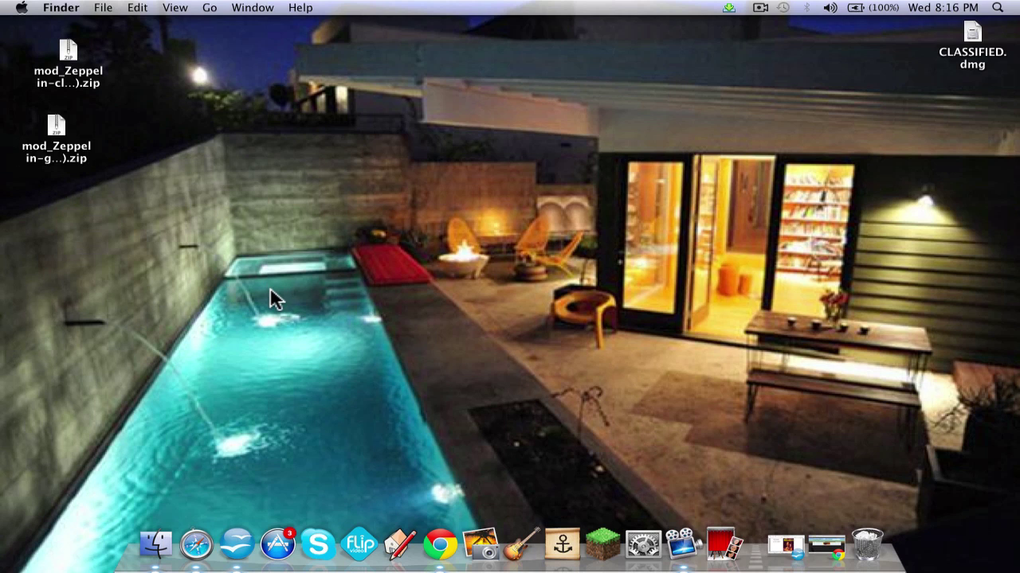
pyautogui.rightClick(191, 136)
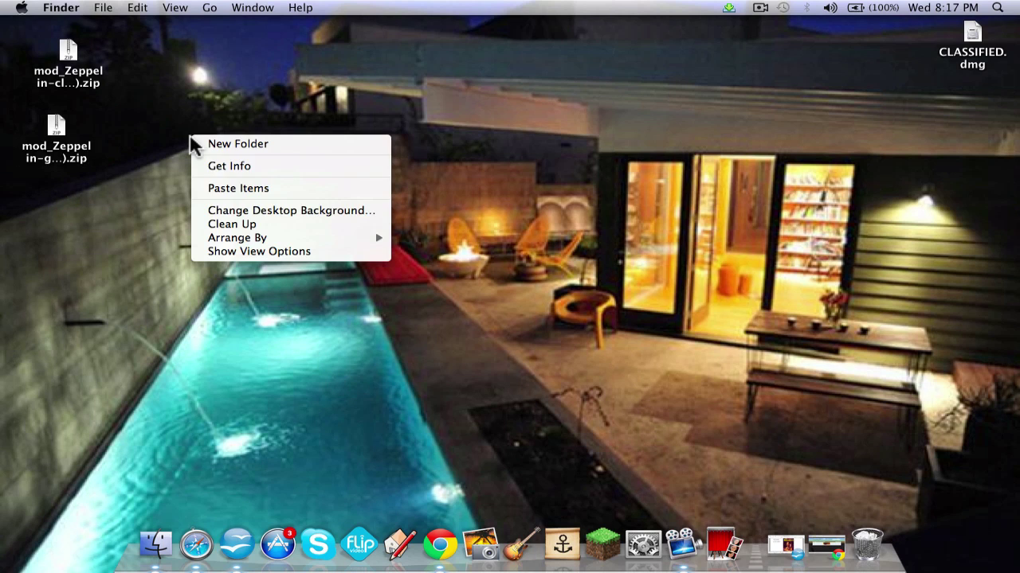
pyautogui.click(242, 221)
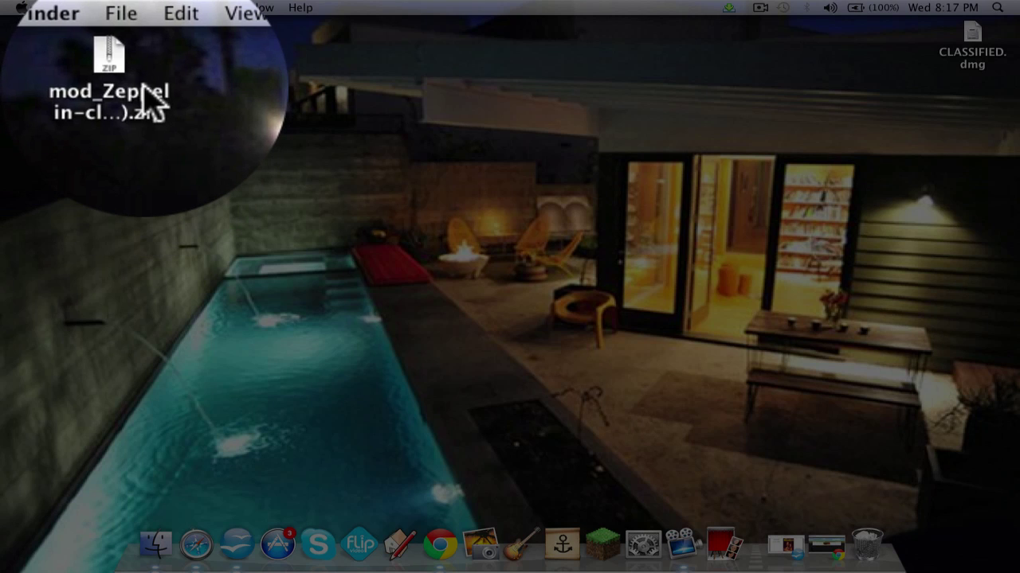
pyautogui.doubleClick(96, 49)
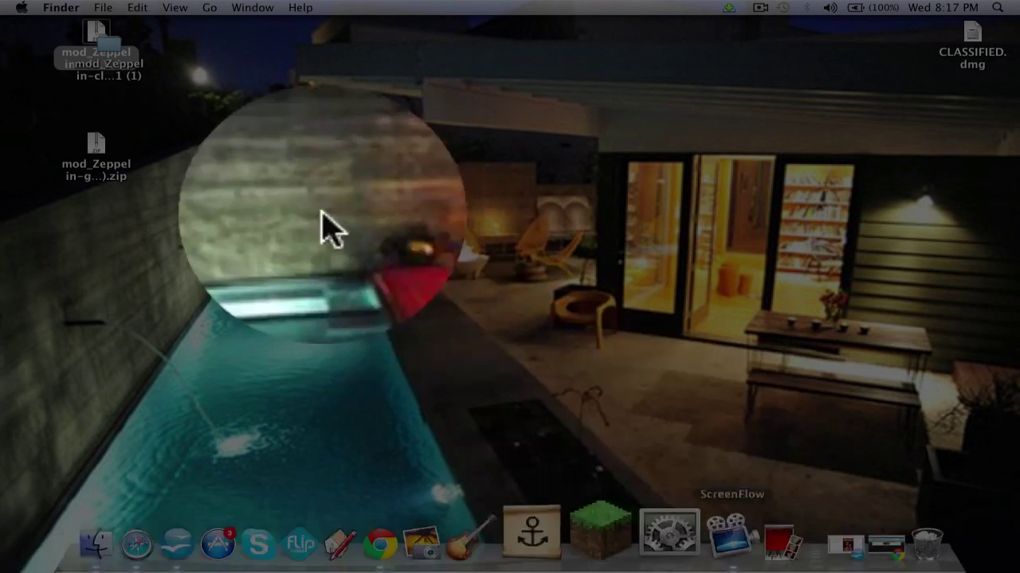
pyautogui.moveTo(112, 46); pyautogui.dragTo(190, 43)
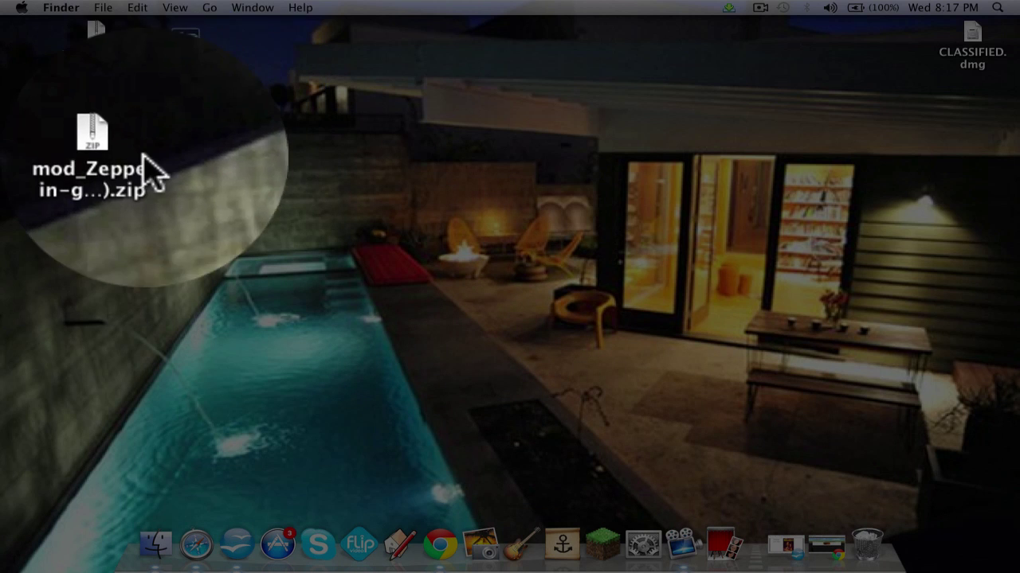
pyautogui.doubleClick(144, 167)
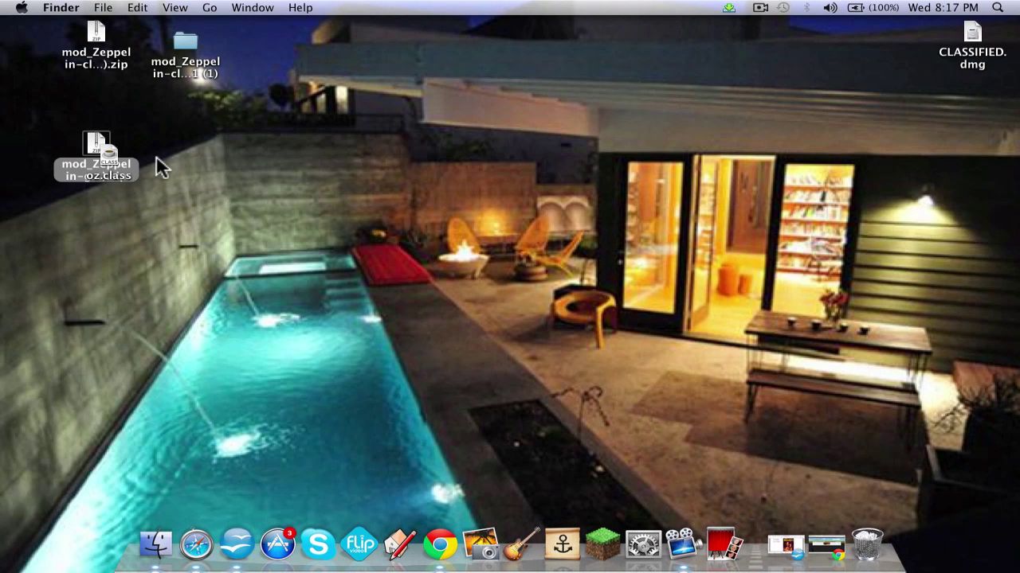
pyautogui.moveTo(120, 165); pyautogui.dragTo(190, 155)
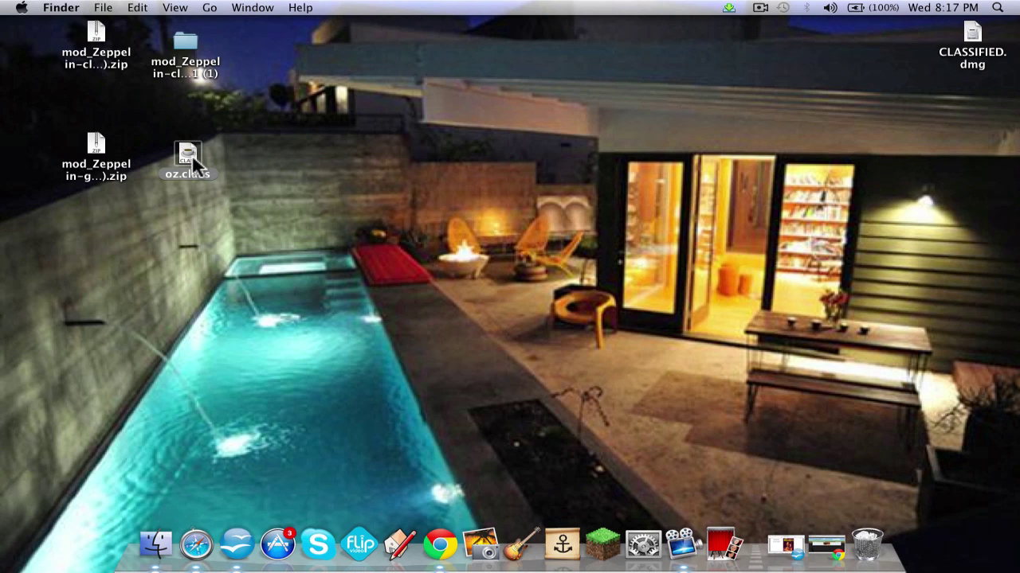
pyautogui.click(292, 102)
pyautogui.click(194, 83)
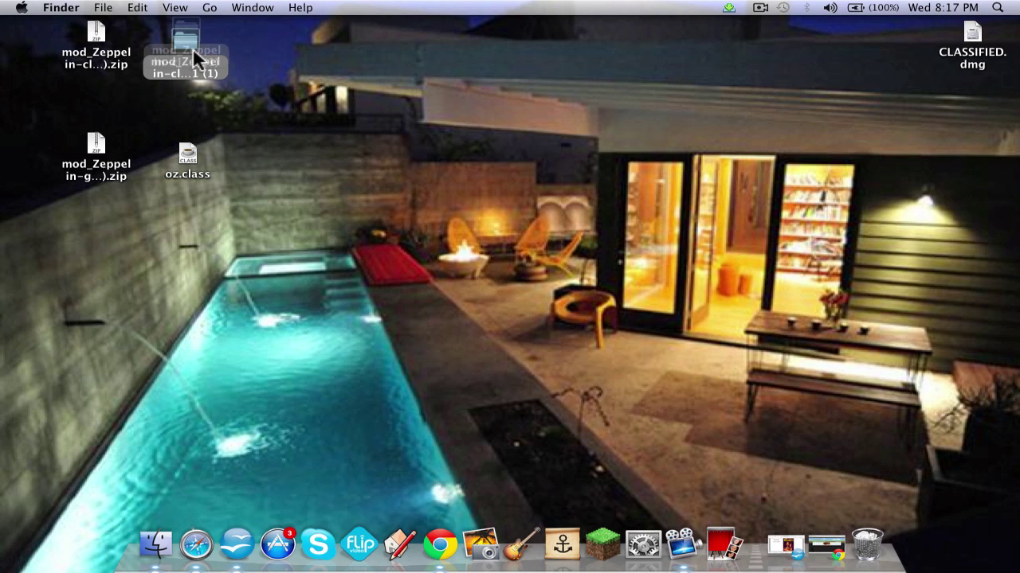
pyautogui.rightClick(103, 45)
pyautogui.click(103, 54)
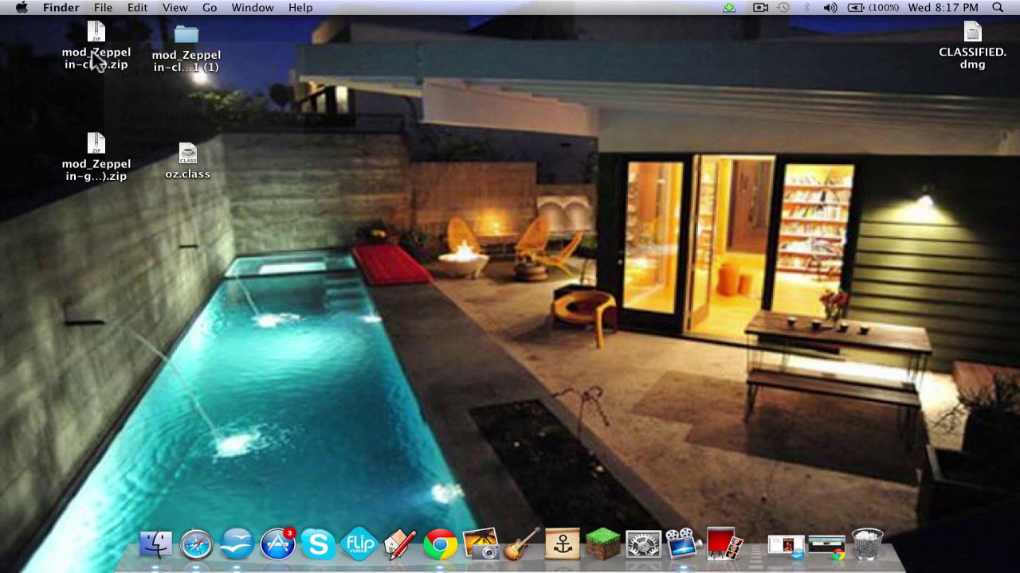
pyautogui.rightClick(97, 52)
pyautogui.moveTo(318, 73)
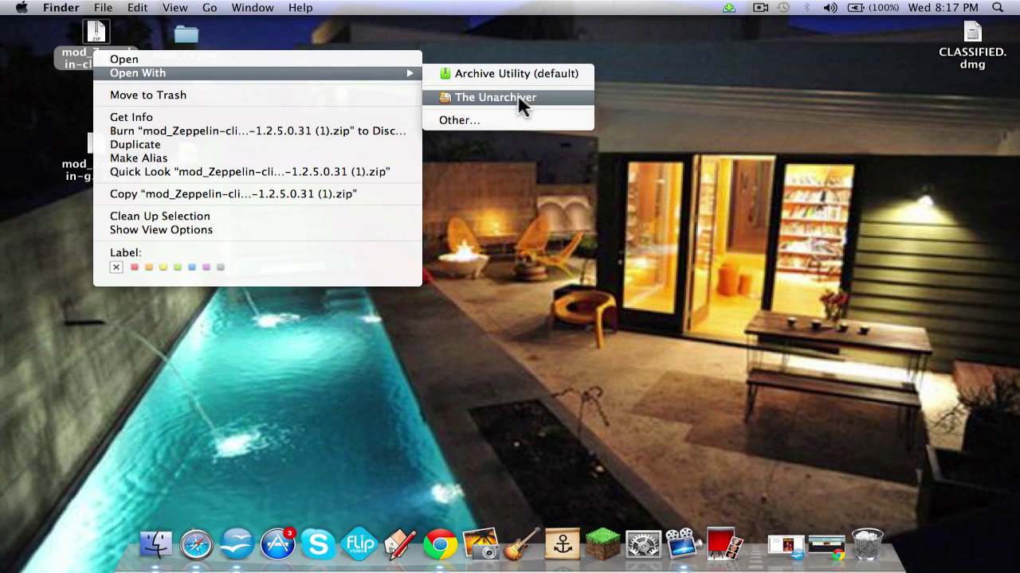
pyautogui.click(626, 165)
pyautogui.click(286, 114)
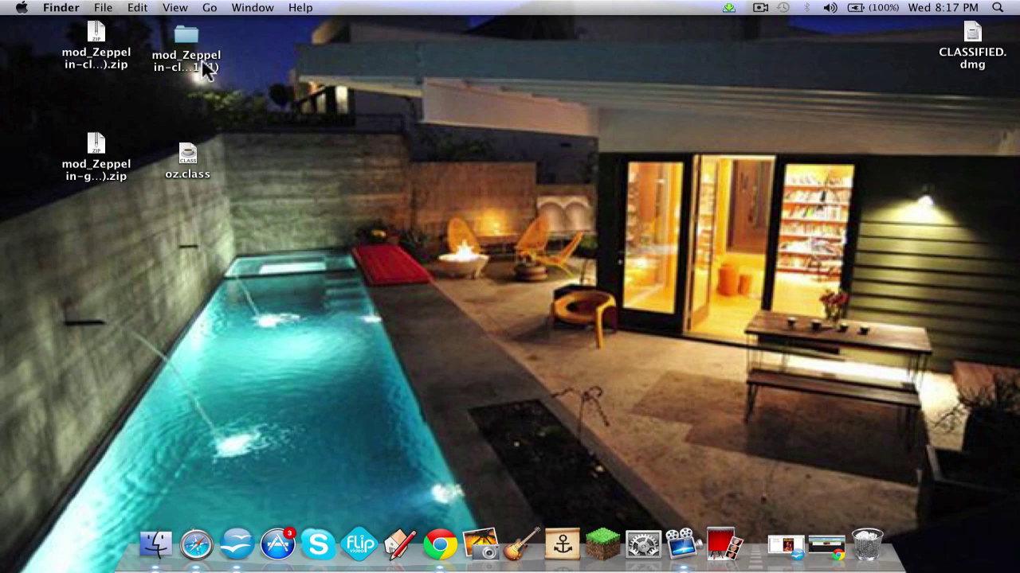
pyautogui.doubleClick(203, 70)
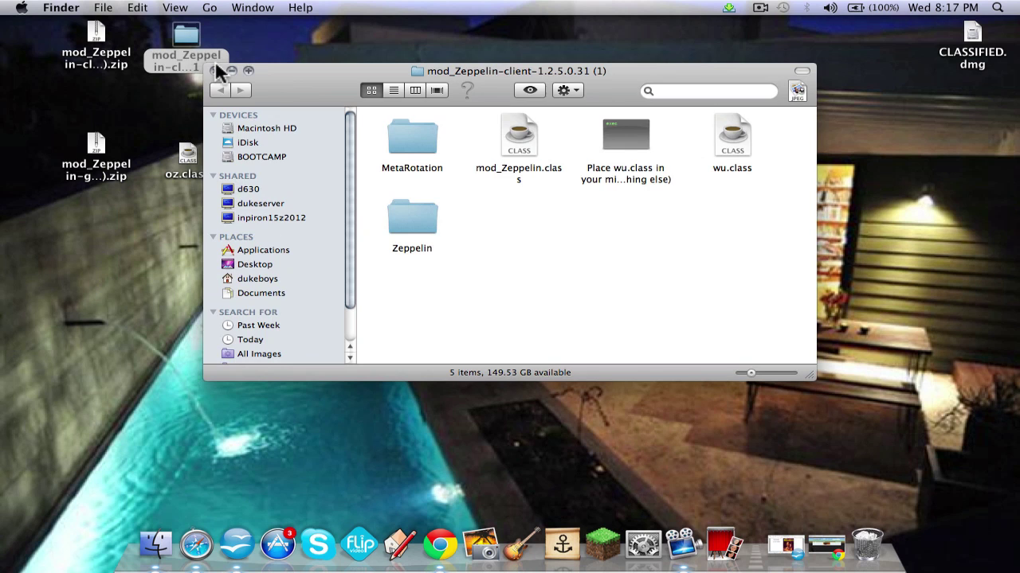
pyautogui.click(215, 70)
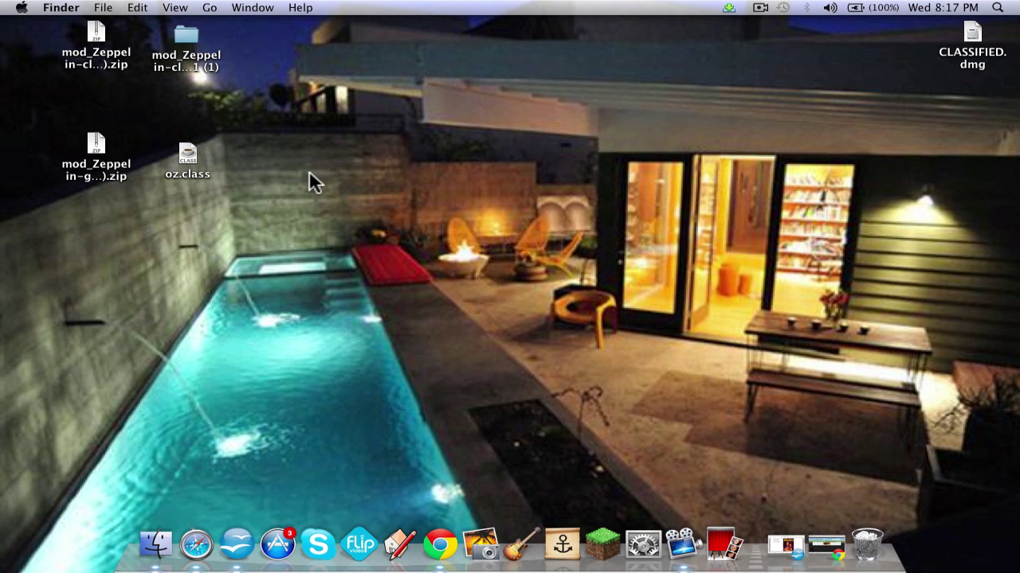
# Open Library > Application Support > minecraft > bin in a new Finder window
pyautogui.click(145, 536)
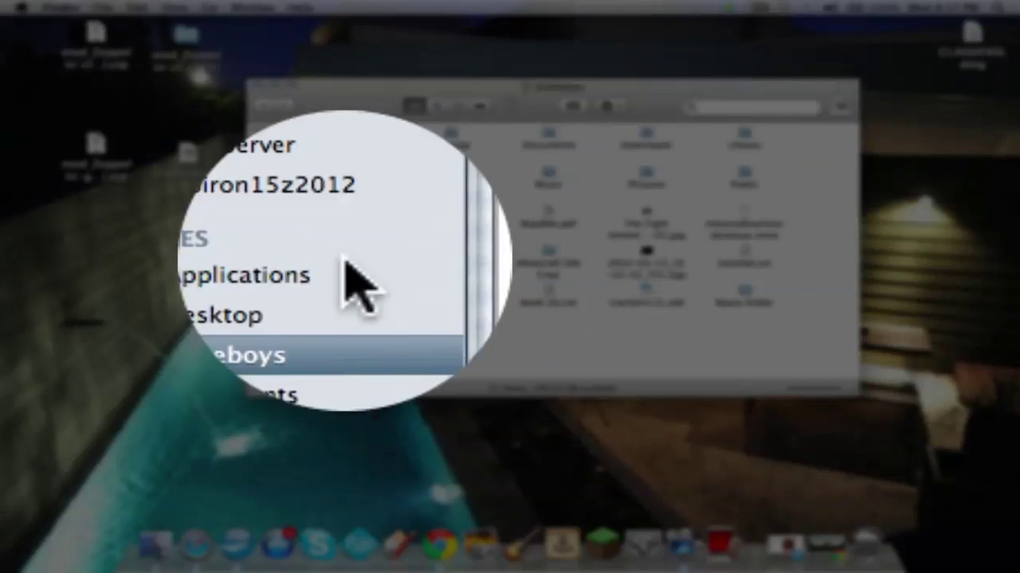
pyautogui.doubleClick(745, 163)
pyautogui.doubleClick(562, 169)
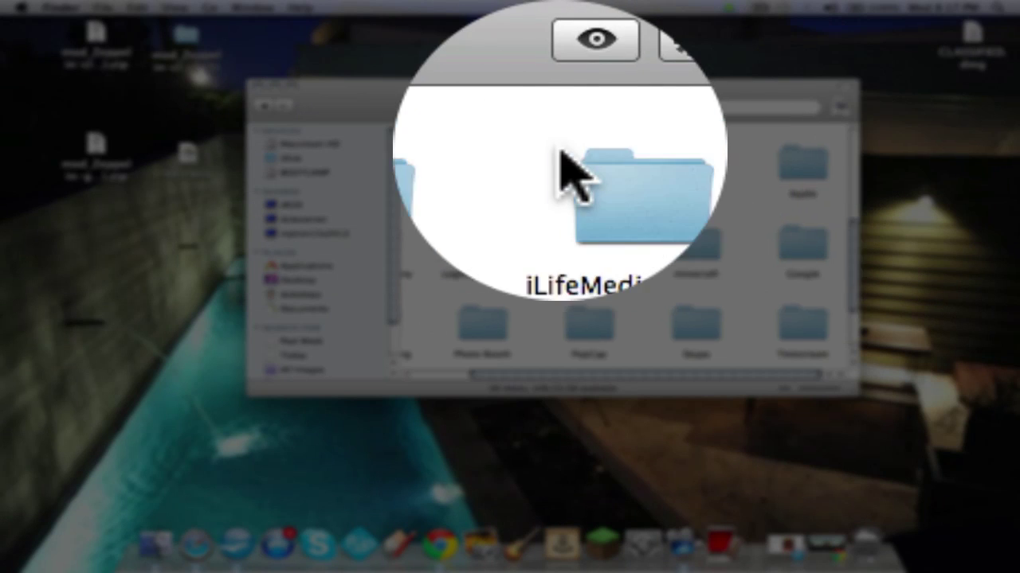
pyautogui.doubleClick(722, 263)
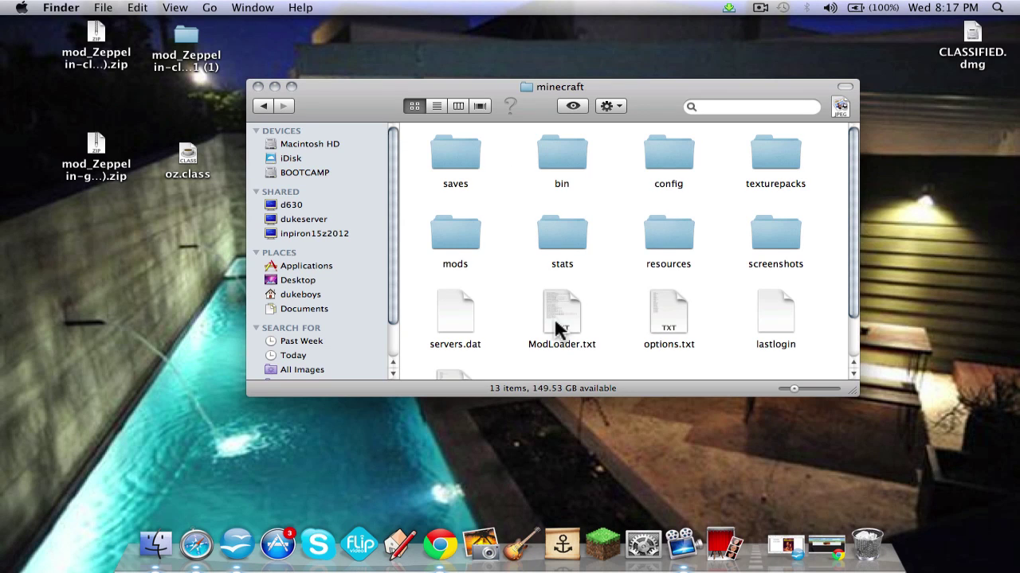
pyautogui.scroll(-2, 476, 342)
pyautogui.scroll(2, 476, 343)
pyautogui.doubleClick(576, 182)
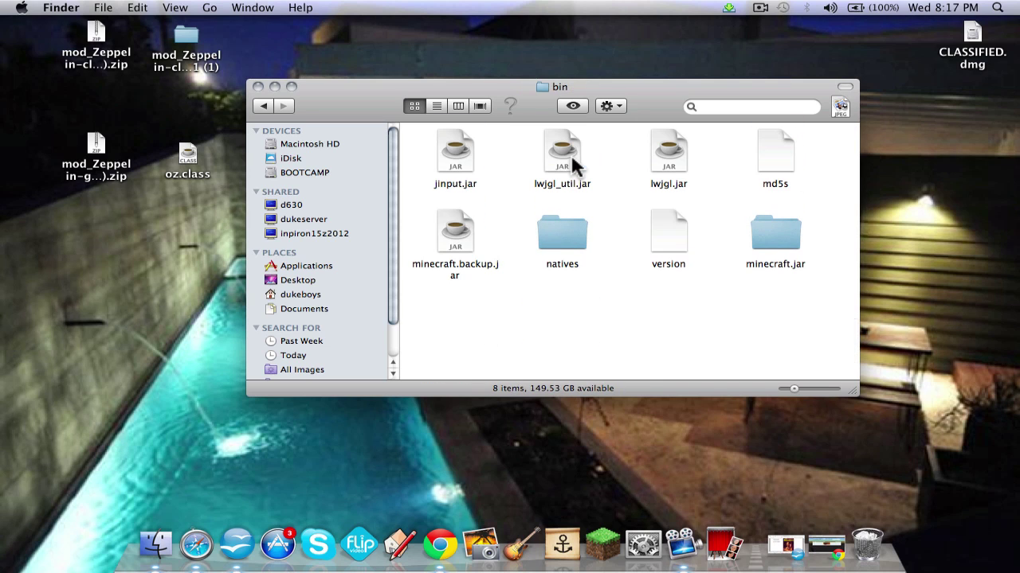
# Check minecraft.backup.jar's options, then select the minecraft.jar folder, keeping its name unchanged
pyautogui.rightClick(448, 237)
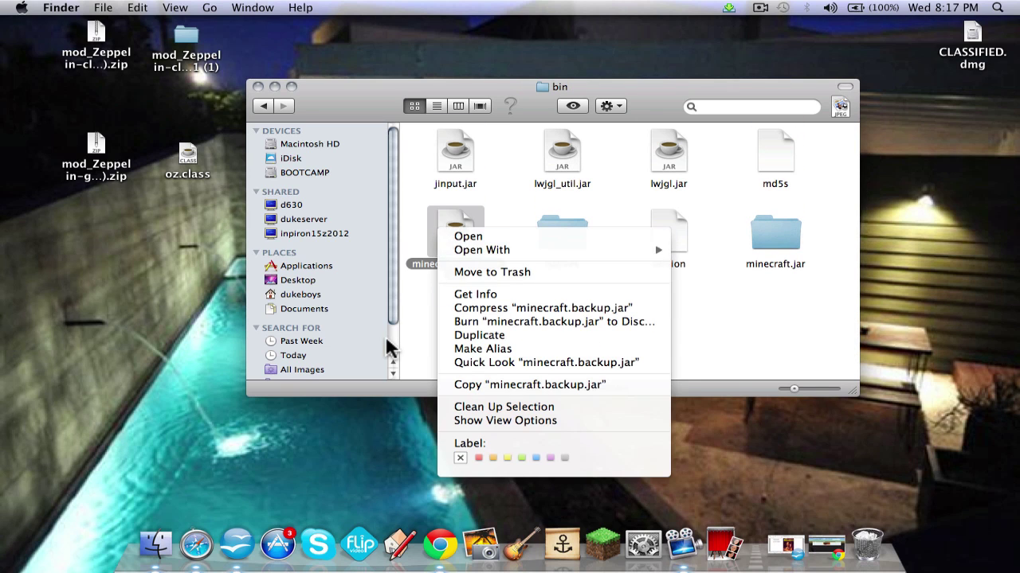
pyautogui.click(385, 336)
pyautogui.rightClick(461, 233)
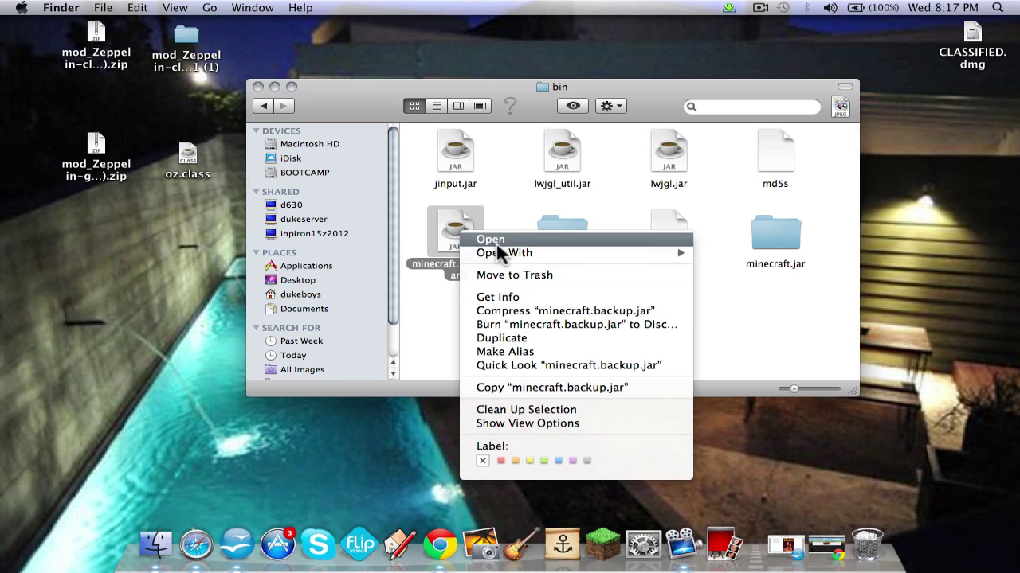
pyautogui.moveTo(525, 252)
pyautogui.click(833, 346)
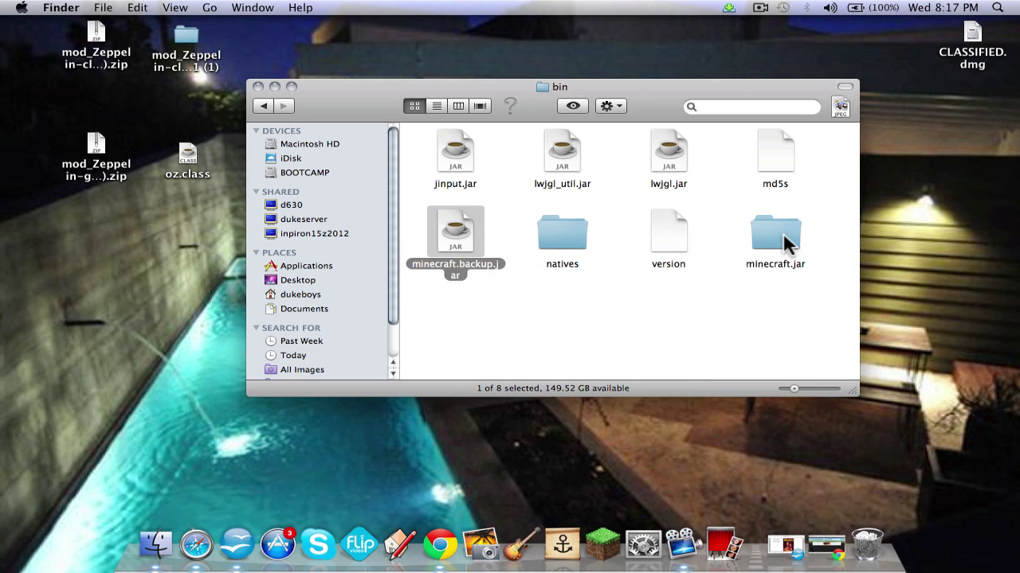
pyautogui.click(782, 235)
pyautogui.press('Return')
pyautogui.click(792, 263)
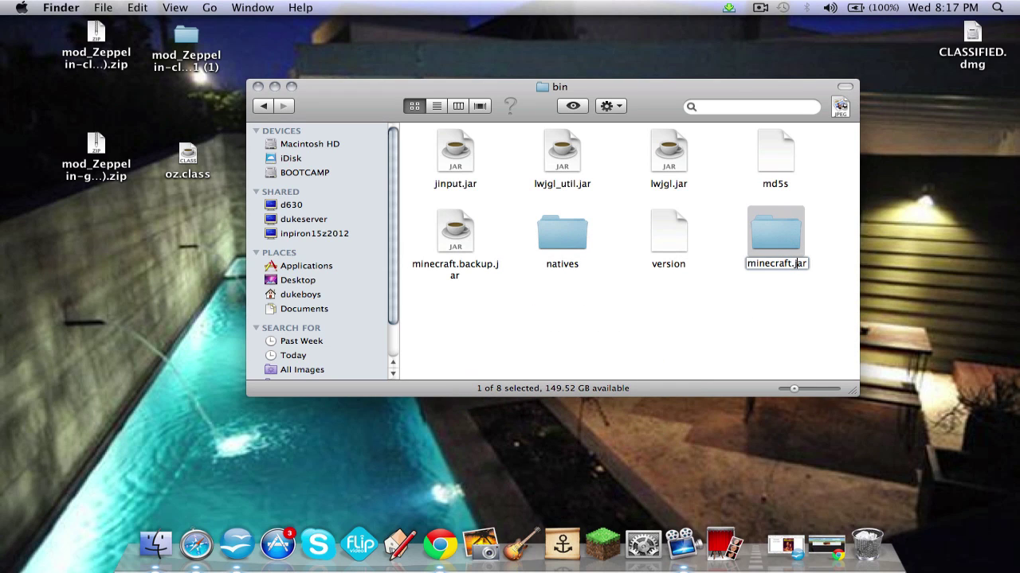
pyautogui.press('Return')
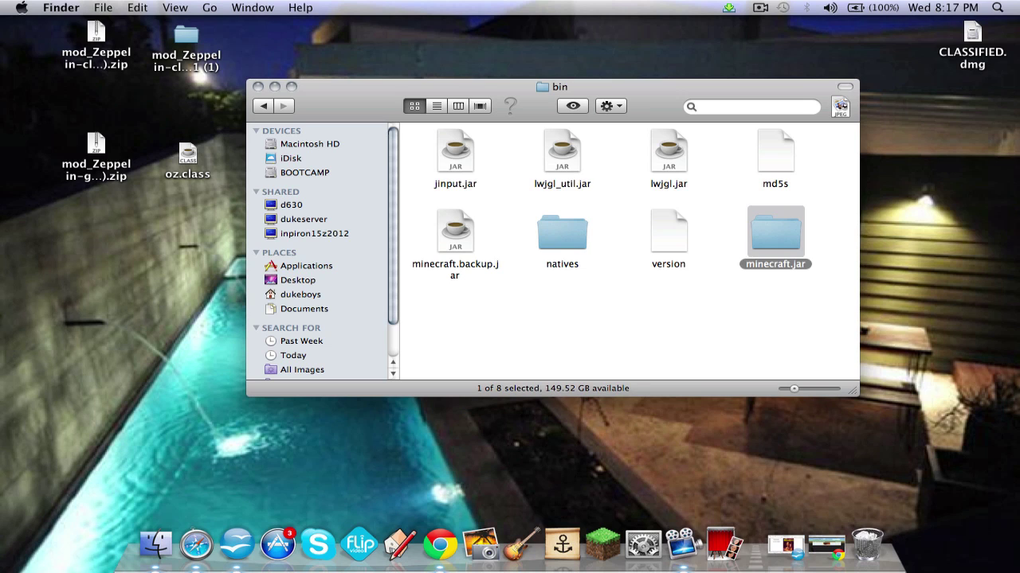
pyautogui.click(794, 301)
pyautogui.doubleClick(769, 224)
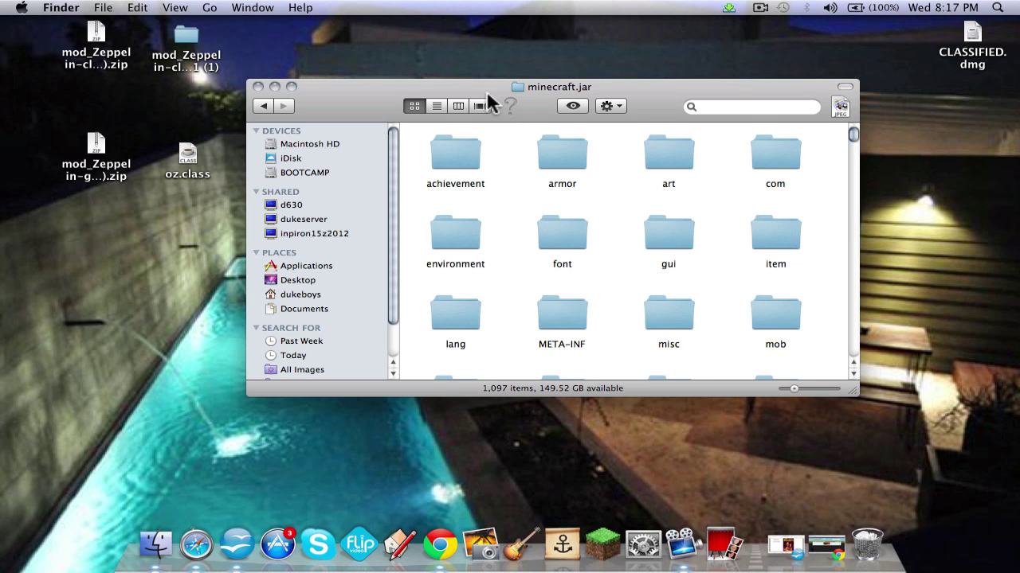
pyautogui.click(623, 106)
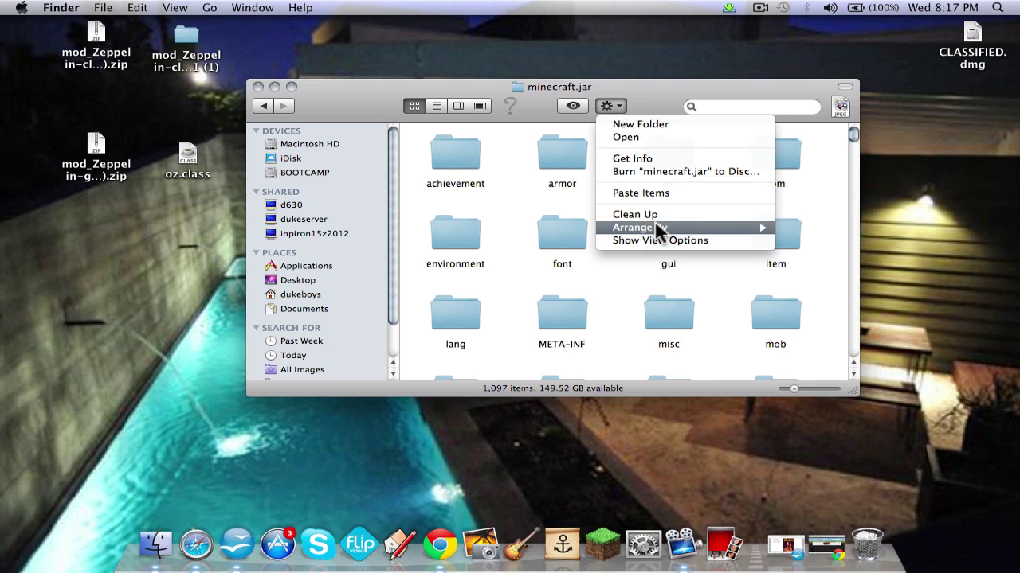
pyautogui.moveTo(655, 226)
pyautogui.click(806, 277)
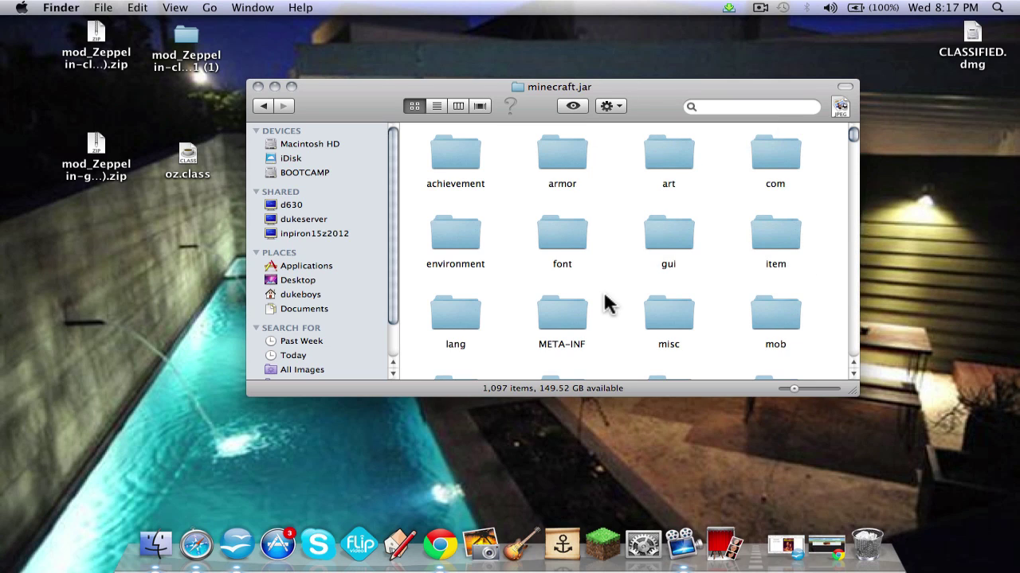
pyautogui.scroll(-2, 607, 303)
pyautogui.scroll(-2, 607, 303)
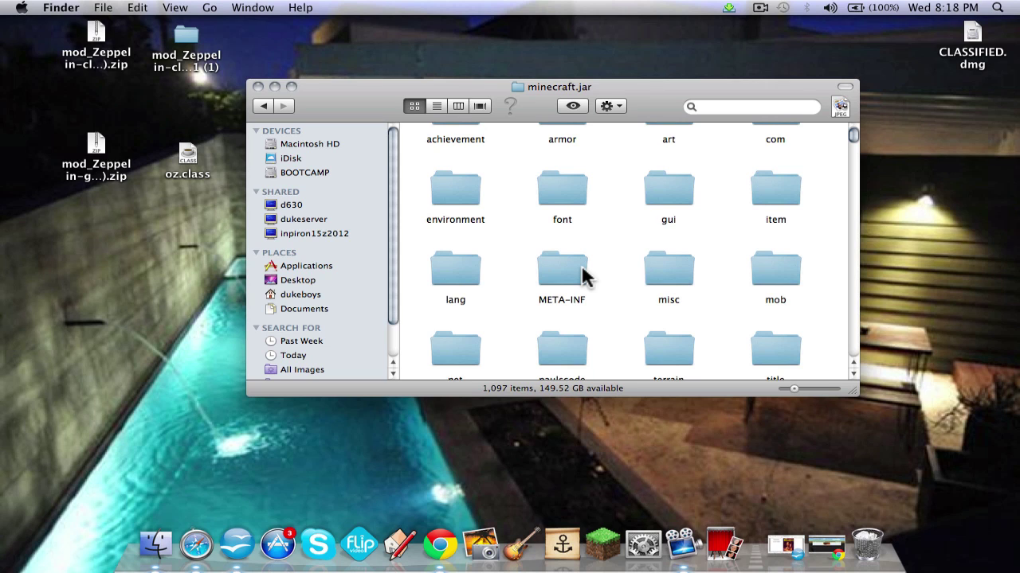
pyautogui.scroll(-2, 582, 276)
pyautogui.scroll(5, 582, 277)
pyautogui.scroll(-3, 582, 276)
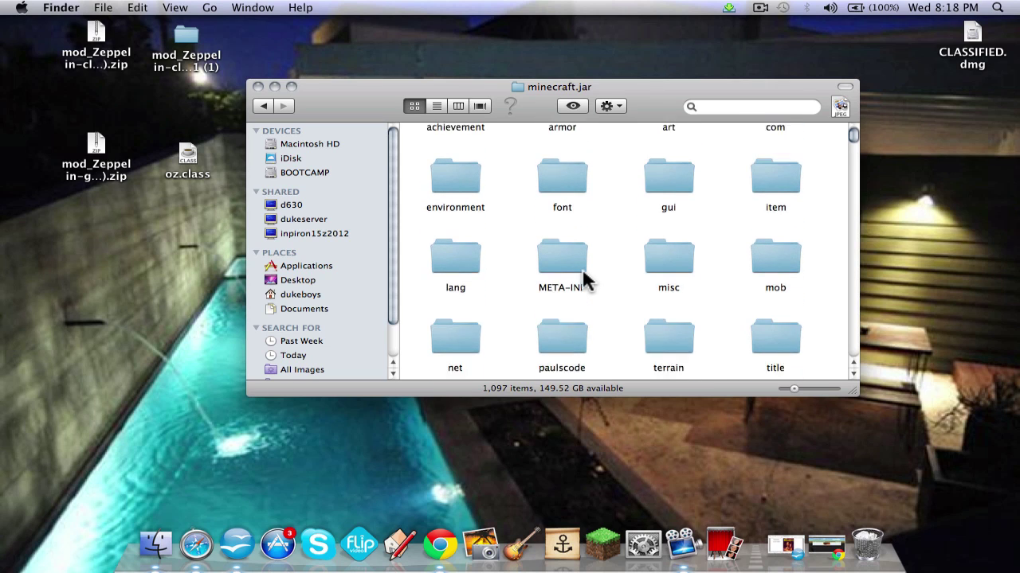
pyautogui.scroll(2, 583, 276)
pyautogui.scroll(1, 586, 280)
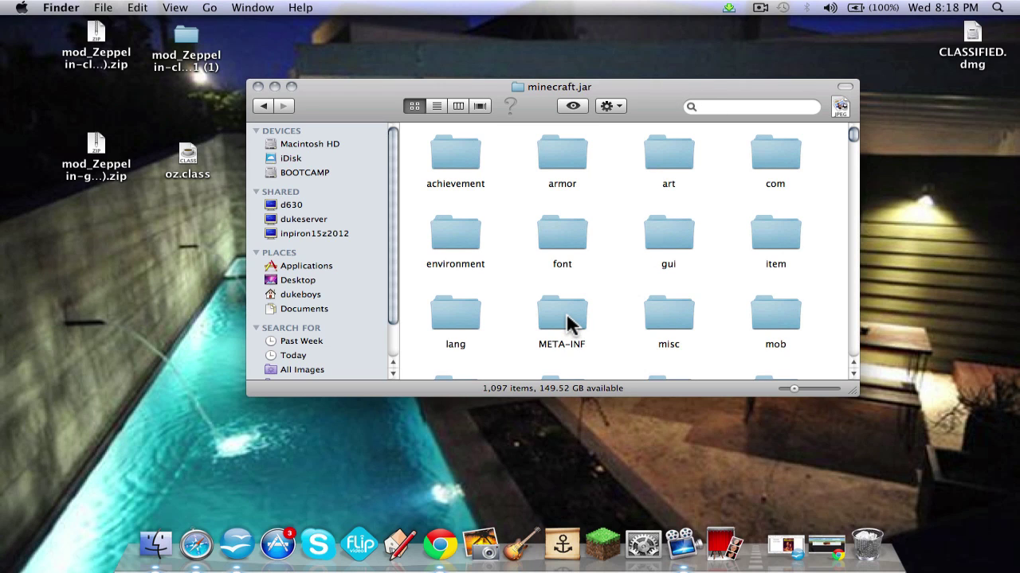
pyautogui.scroll(-10, 567, 322)
pyautogui.scroll(10, 528, 244)
# Open the mod_Zeppelin-client folder, cancel the open warnings, and close the Zeppelin and MetaRotation windows
pyautogui.doubleClick(171, 70)
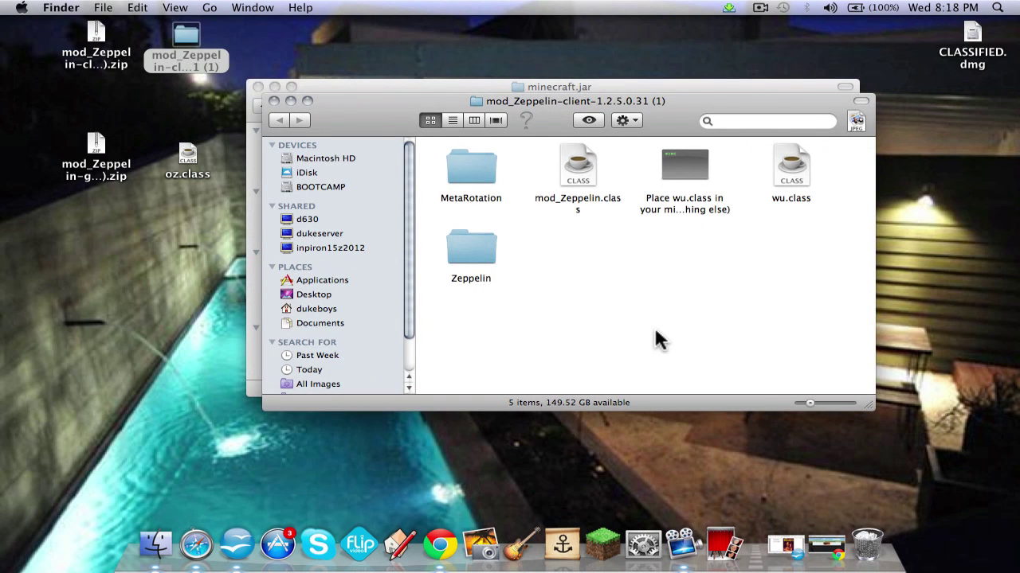
pyautogui.moveTo(436, 164); pyautogui.dragTo(838, 263)
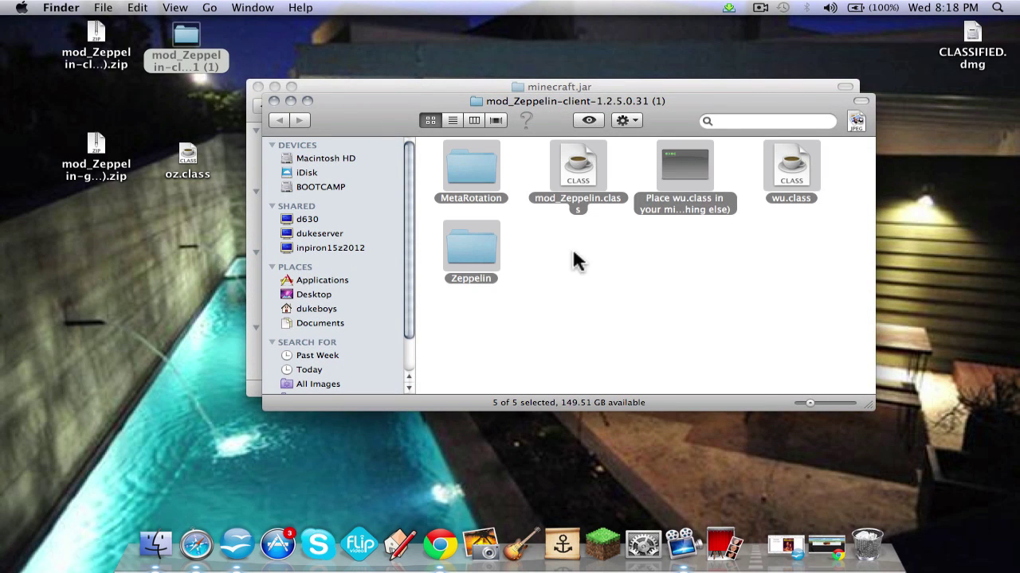
pyautogui.doubleClick(455, 166)
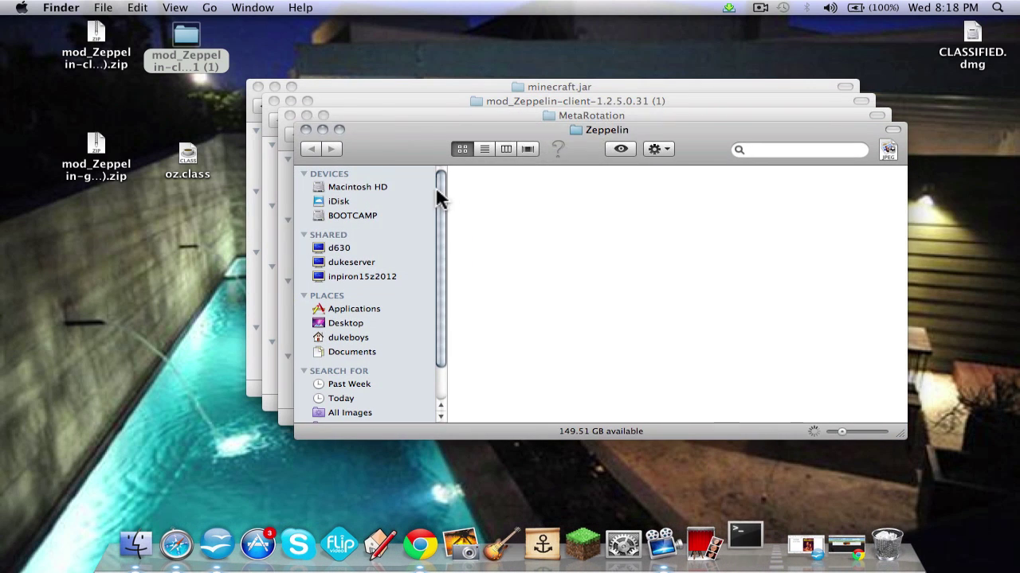
pyautogui.click(574, 217)
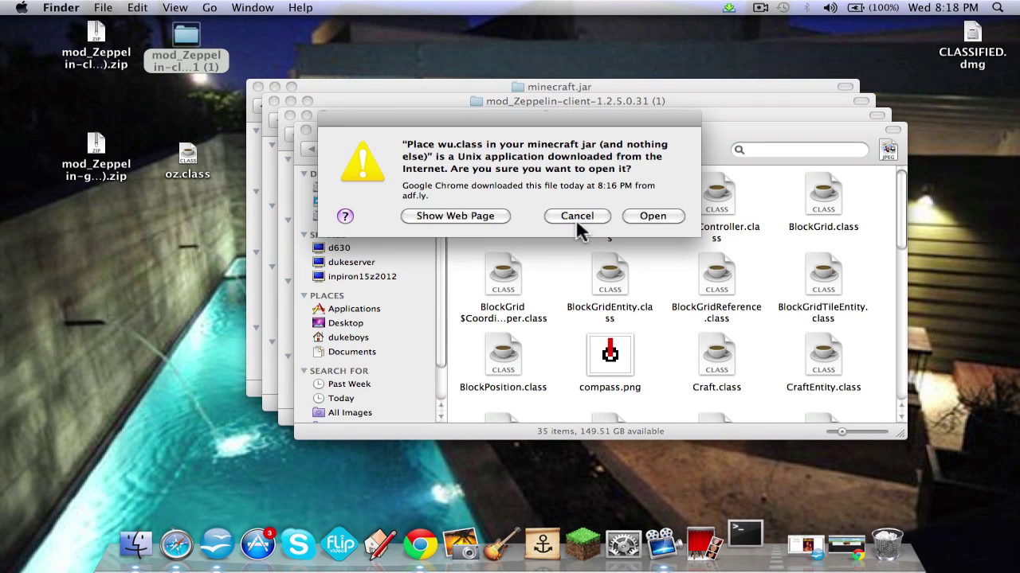
pyautogui.click(573, 217)
pyautogui.click(306, 130)
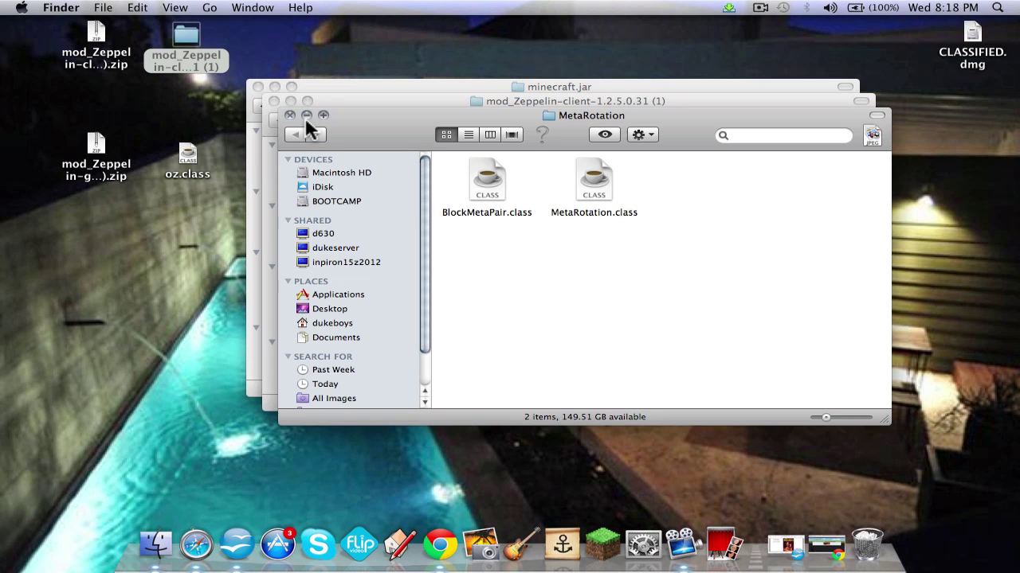
pyautogui.click(290, 115)
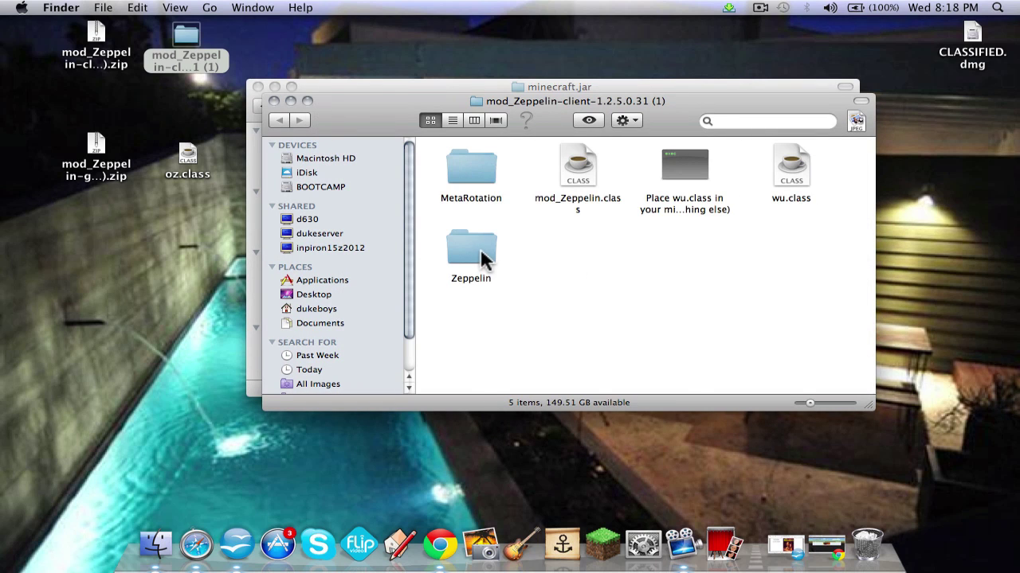
pyautogui.doubleClick(481, 249)
pyautogui.click(279, 121)
# Select all five items in the mod_Zeppelin-client folder and copy them
pyautogui.moveTo(419, 173); pyautogui.dragTo(806, 246)
pyautogui.rightClick(799, 175)
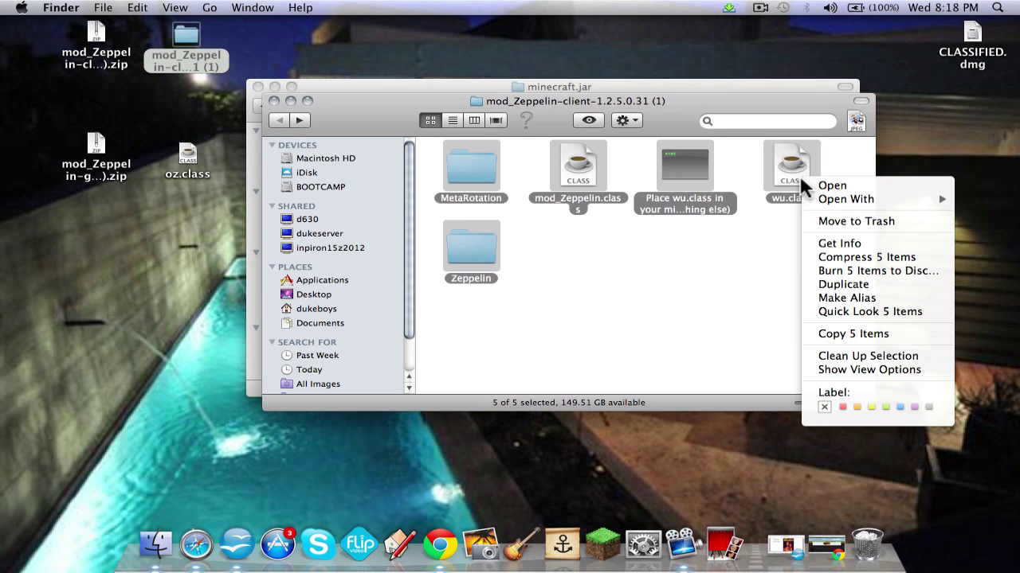
pyautogui.click(847, 334)
pyautogui.click(603, 314)
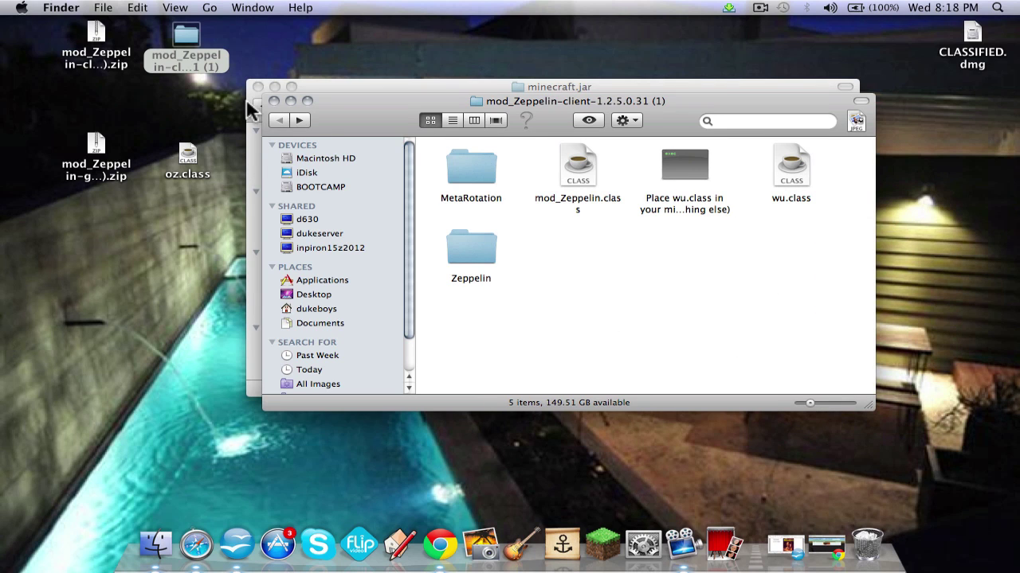
# Close the mod_Zeppelin-client window and bring up paste options in the minecraft.jar window
pyautogui.click(273, 100)
pyautogui.rightClick(600, 303)
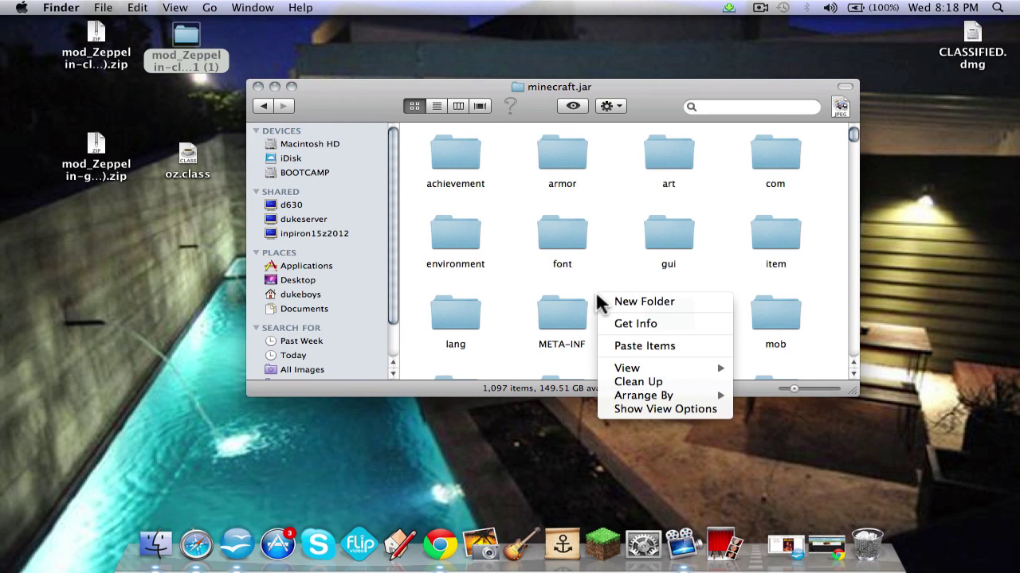
pyautogui.click(625, 269)
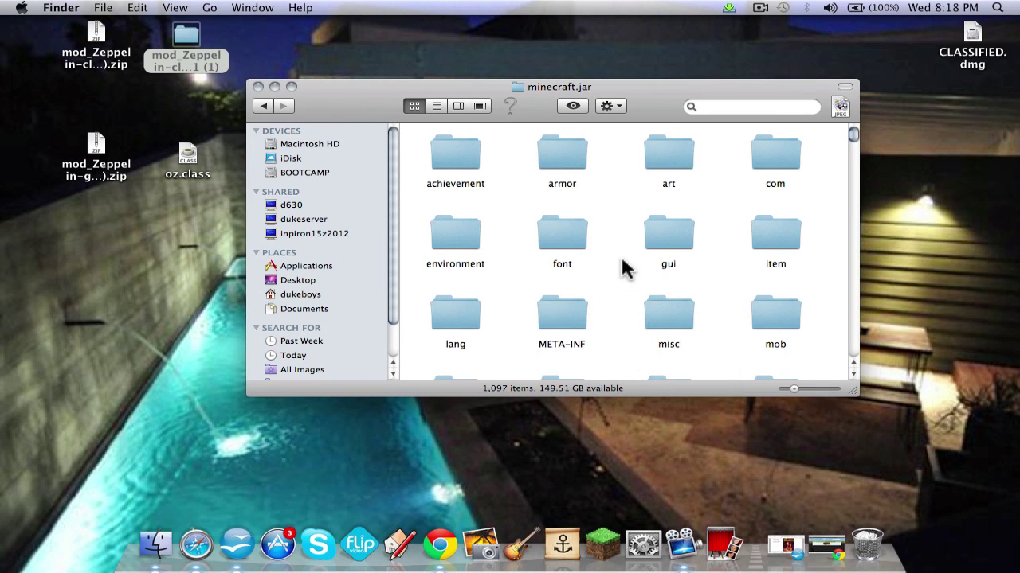
pyautogui.rightClick(196, 156)
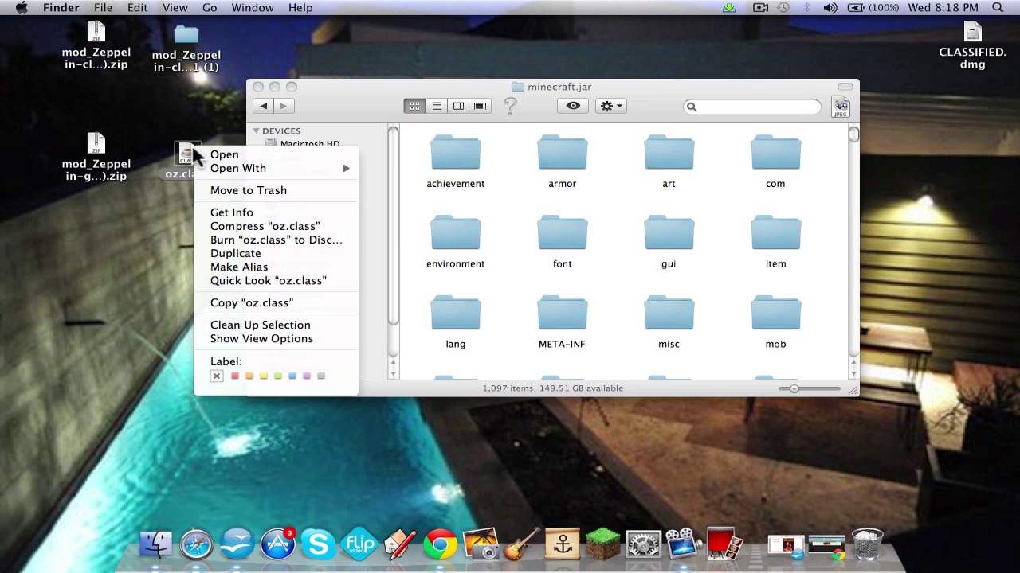
pyautogui.click(597, 309)
pyautogui.rightClick(596, 304)
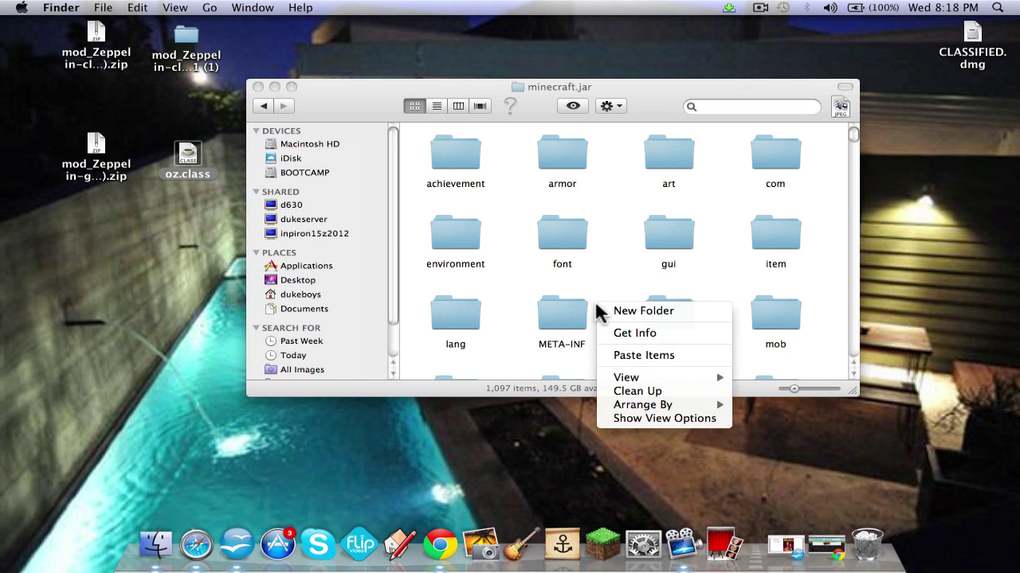
pyautogui.click(615, 270)
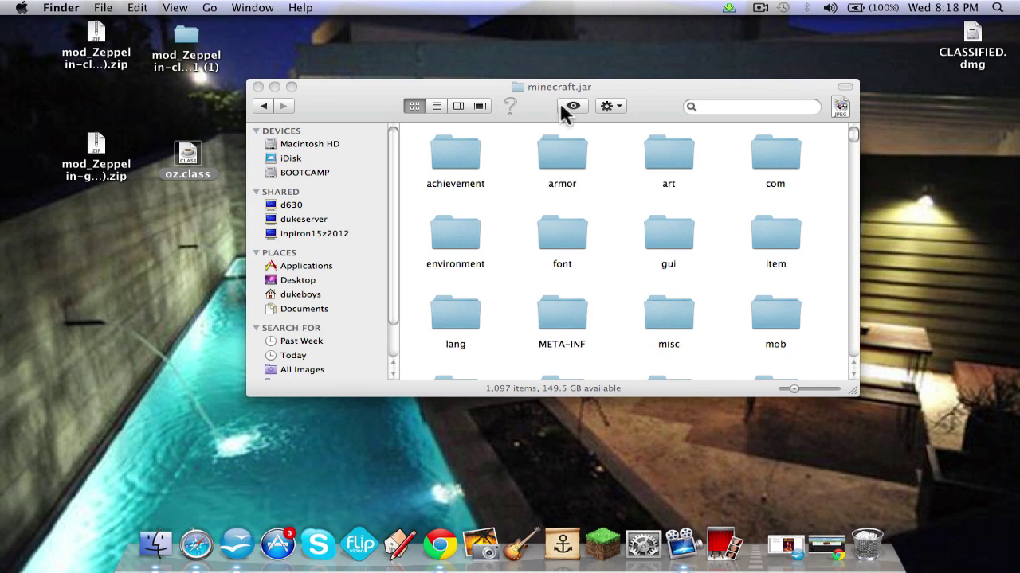
pyautogui.click(631, 221)
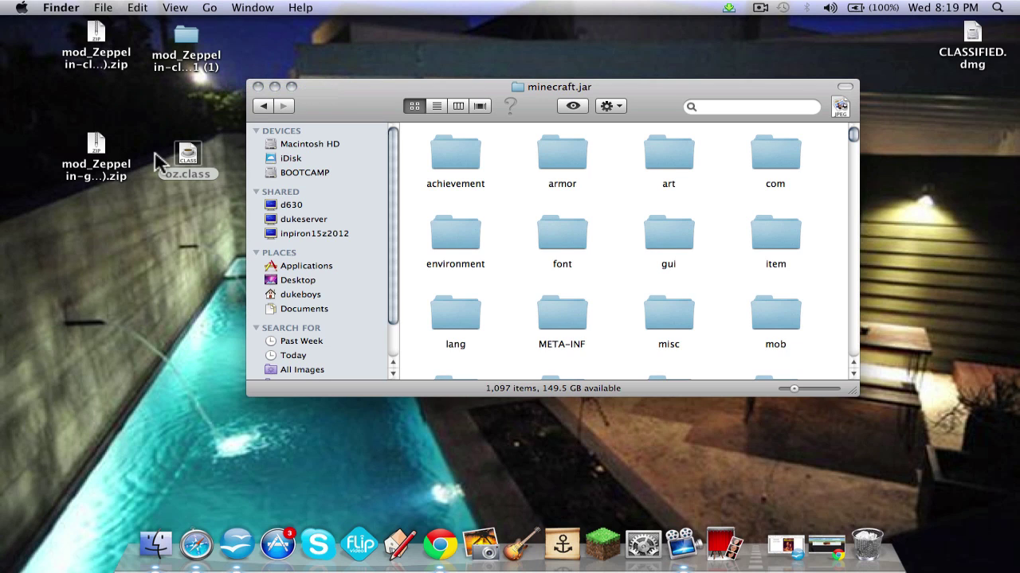
# Close minecraft.jar, launch Minecraft, and log in with the account password
pyautogui.click(257, 86)
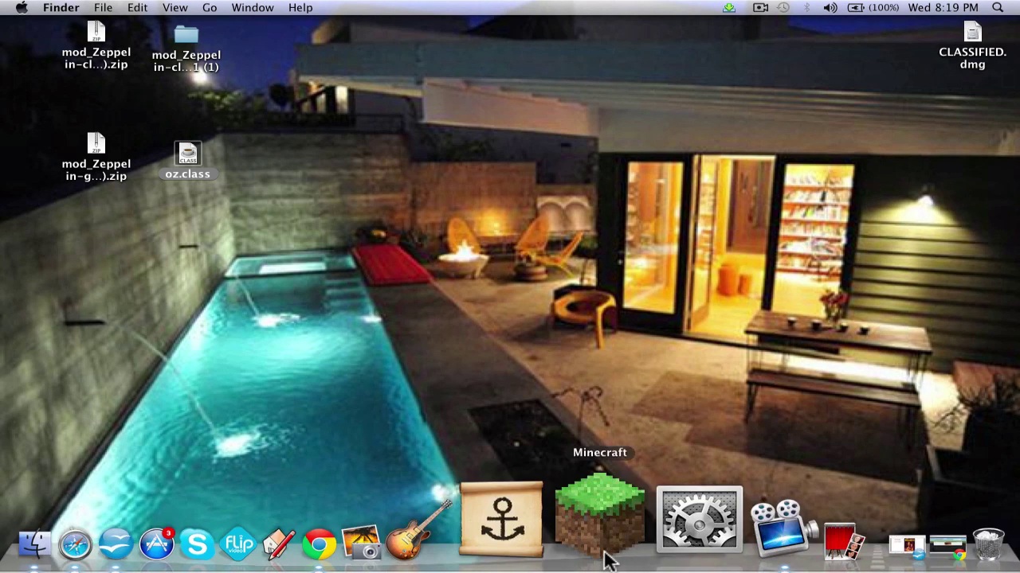
pyautogui.click(634, 476)
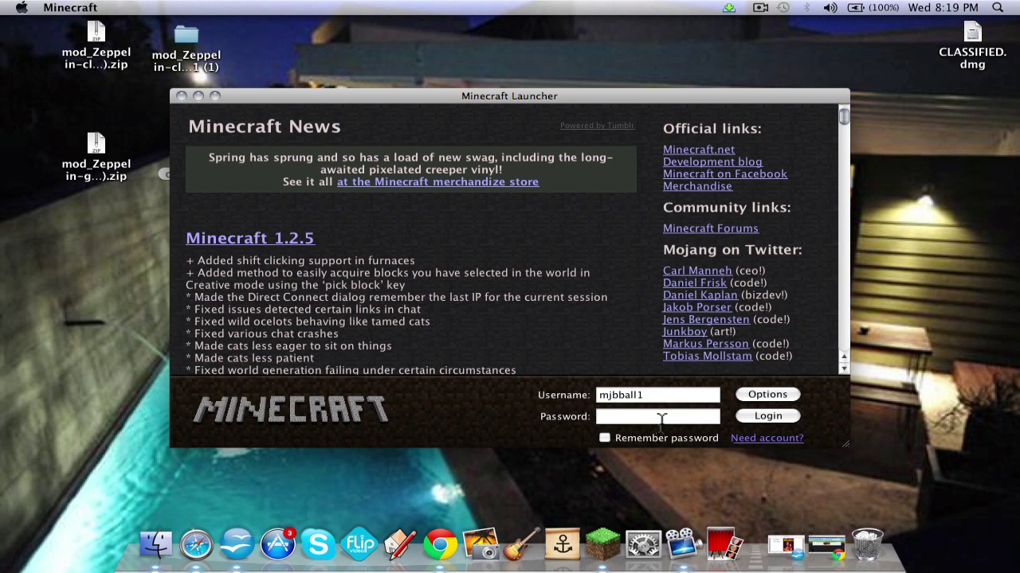
pyautogui.click(661, 417)
pyautogui.write('••••••••••')
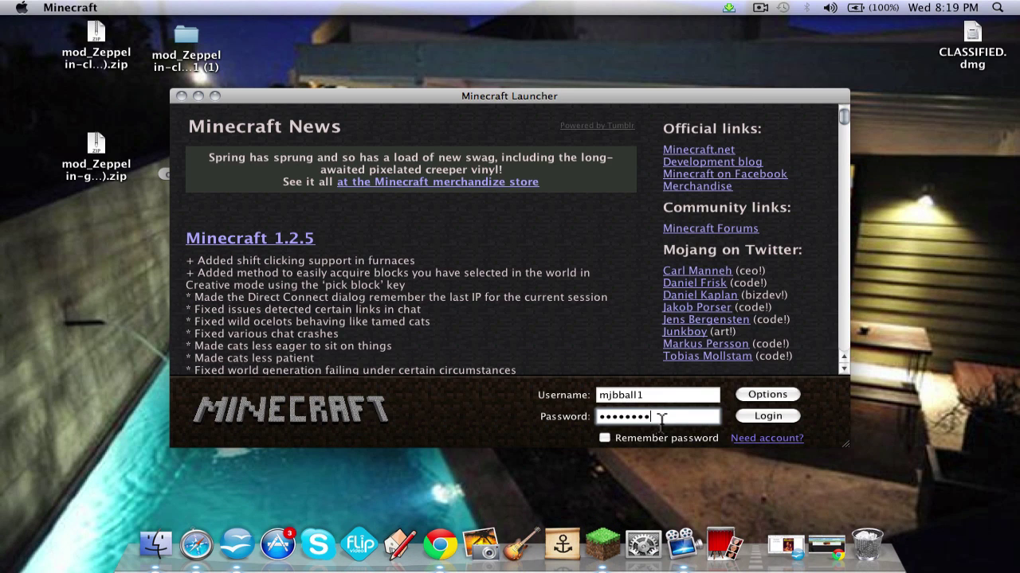
pyautogui.press('Return')
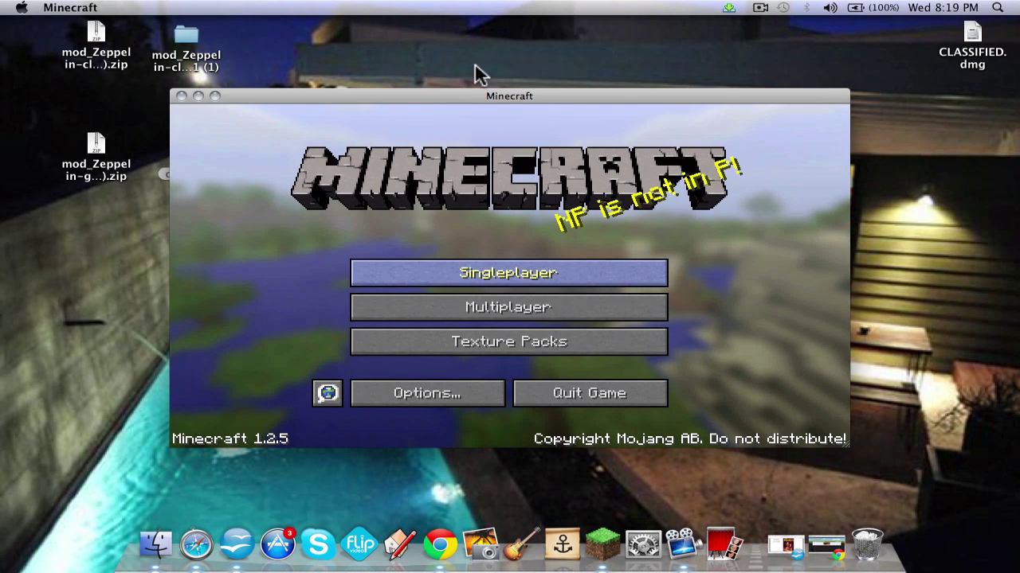
# Load the fact world from Singleplayer and place two plank blocks
pyautogui.click(508, 272)
pyautogui.doubleClick(432, 187)
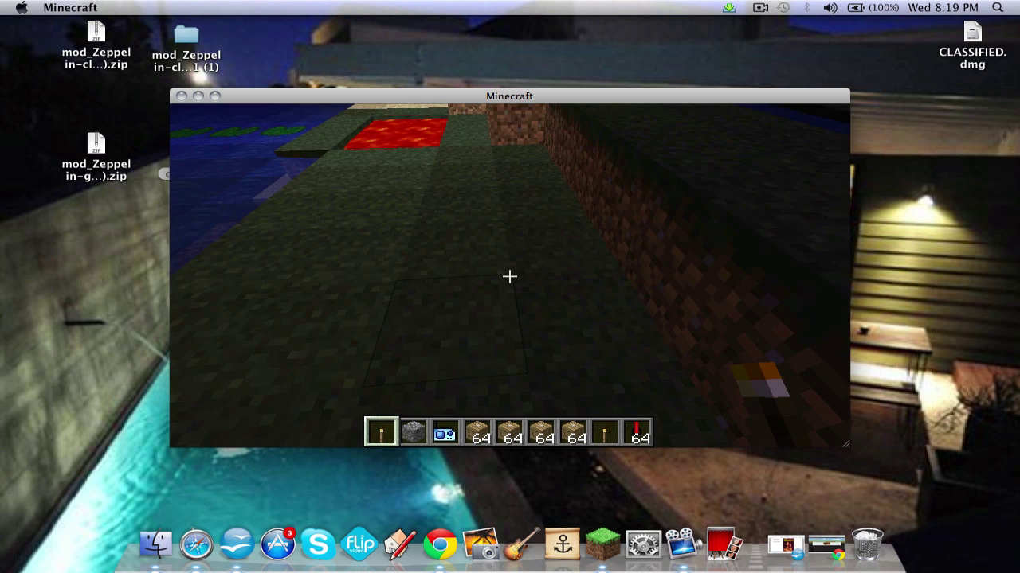
pyautogui.press('4')
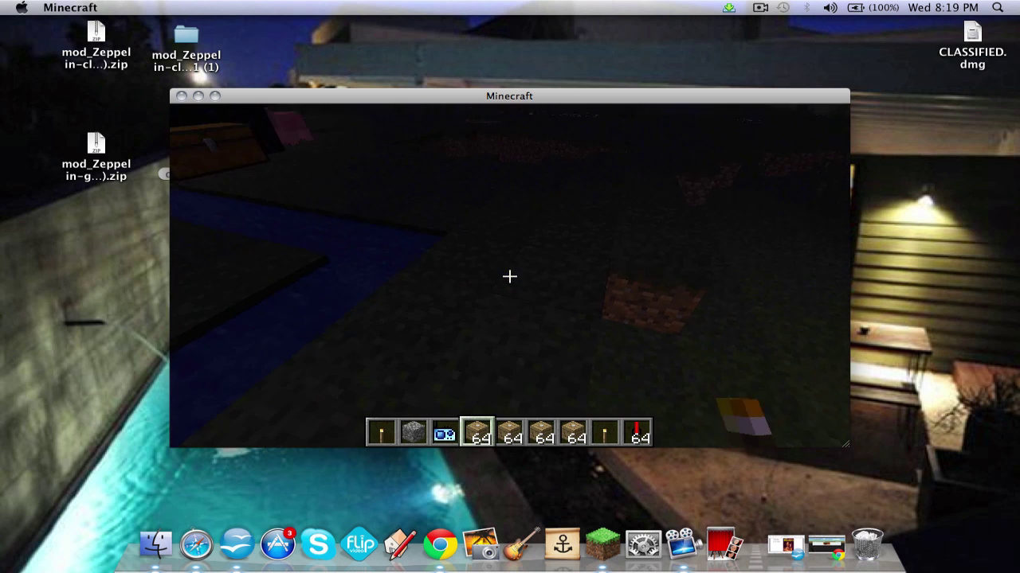
pyautogui.rightClick(510, 276)
pyautogui.rightClick(510, 276)
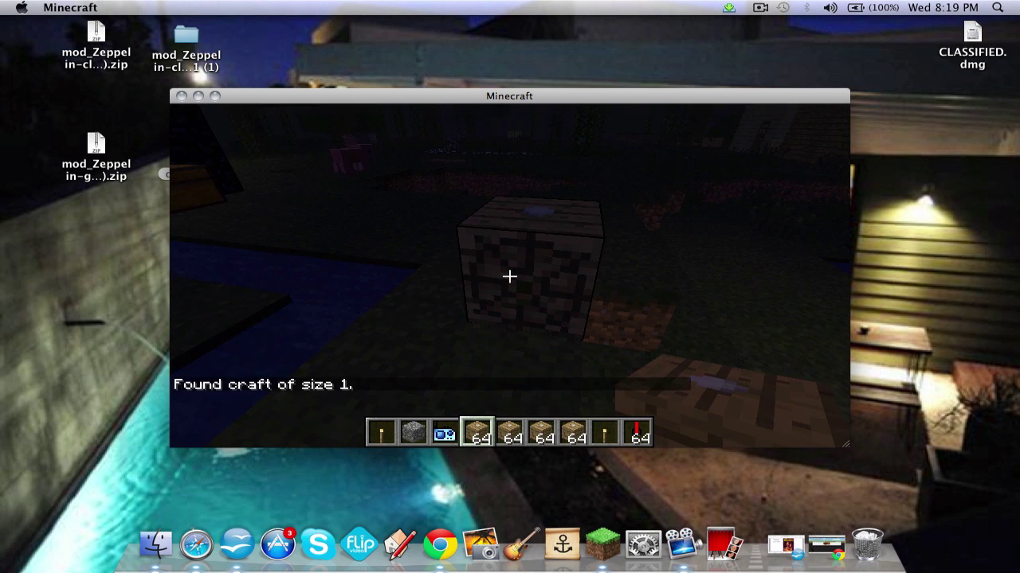
# Fly the plank craft as a Zeppelin up to speed 7, then save and quit to title
pyautogui.press('space')
pyautogui.press('a')
pyautogui.press('w')
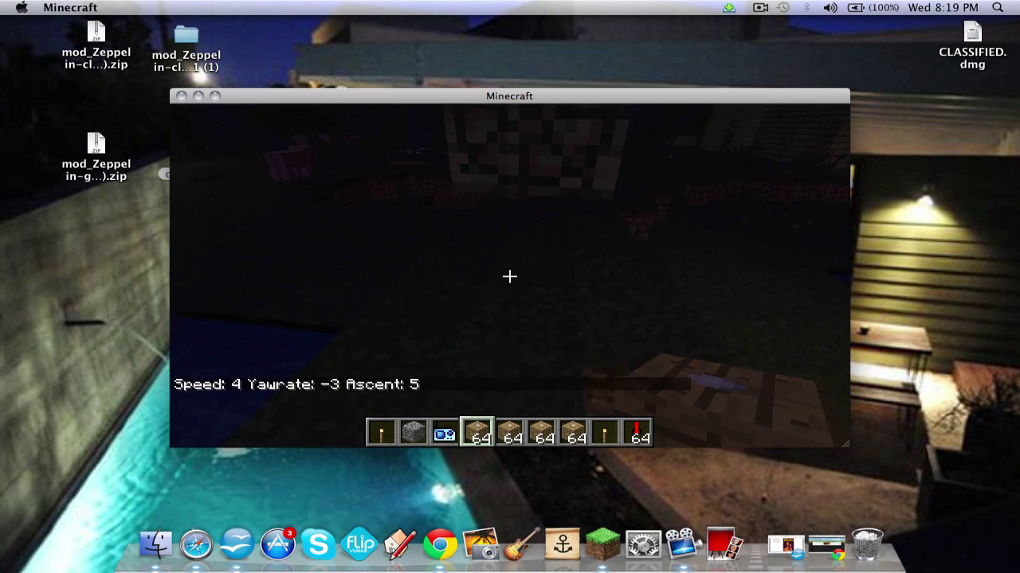
pyautogui.press('w')
pyautogui.press('w')
pyautogui.press('w')
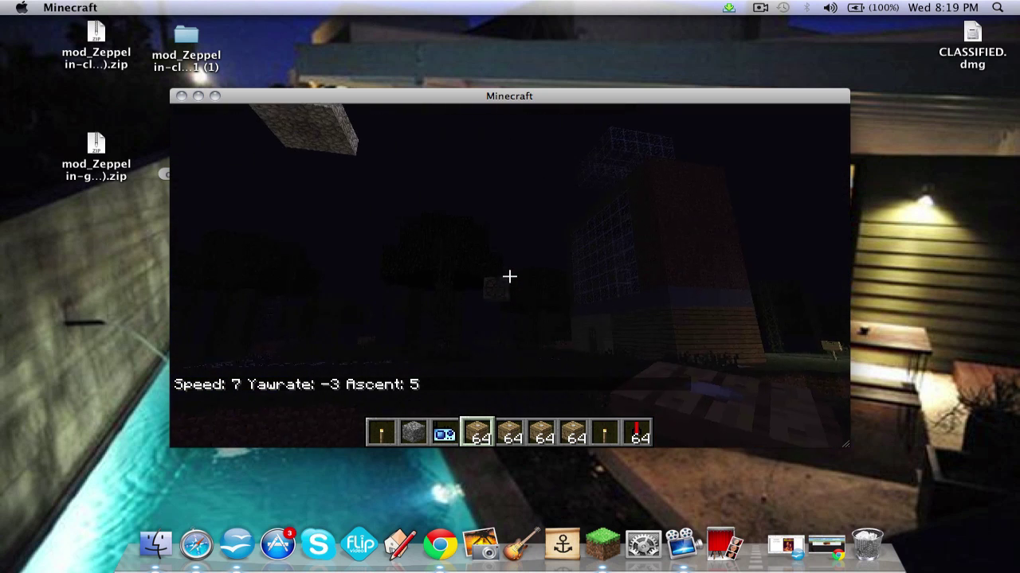
pyautogui.press('Escape')
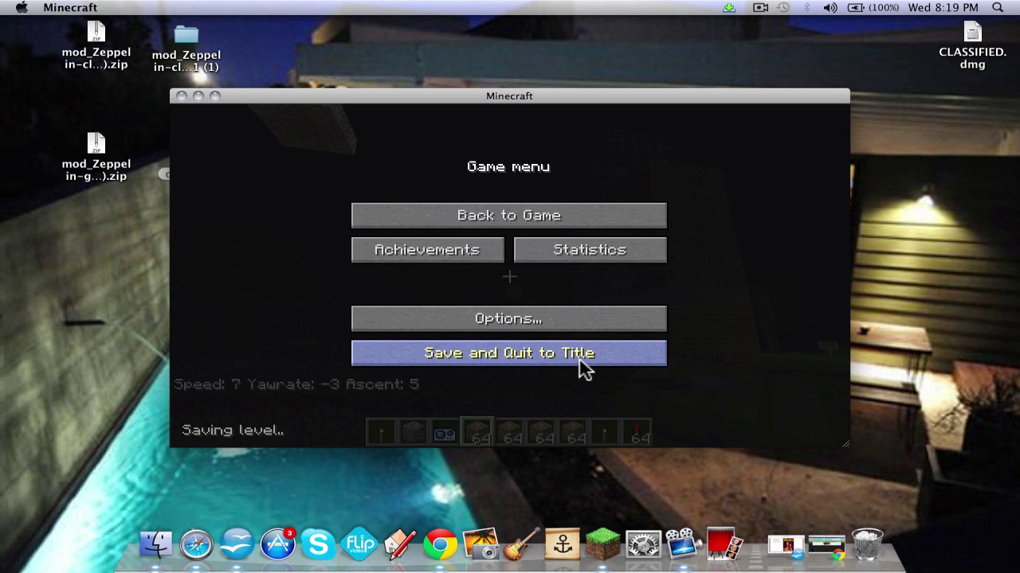
pyautogui.click(581, 360)
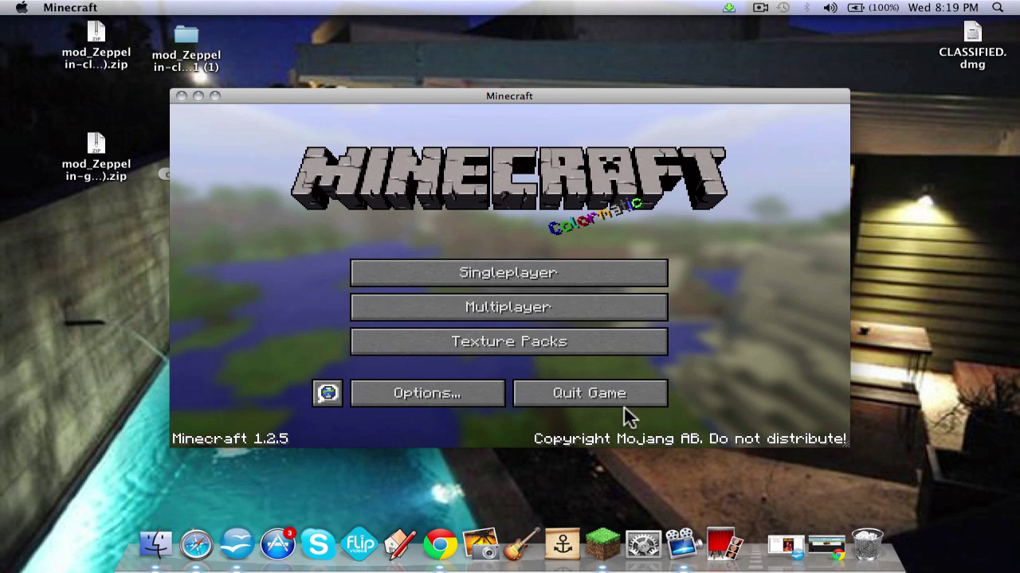
# Quit Minecraft from the title screen and deselect oz.class on the desktop
pyautogui.click(623, 397)
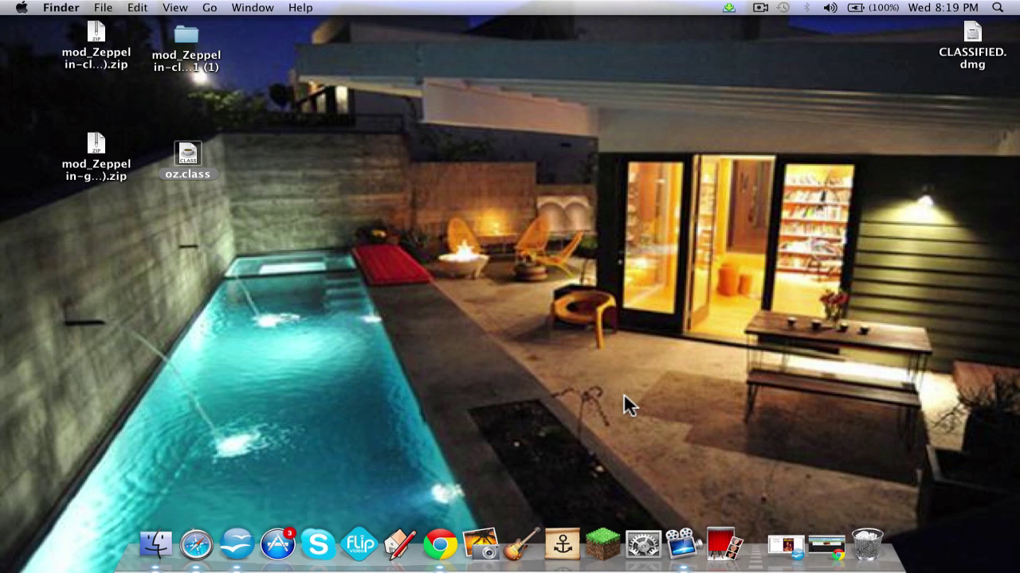
pyautogui.click(541, 188)
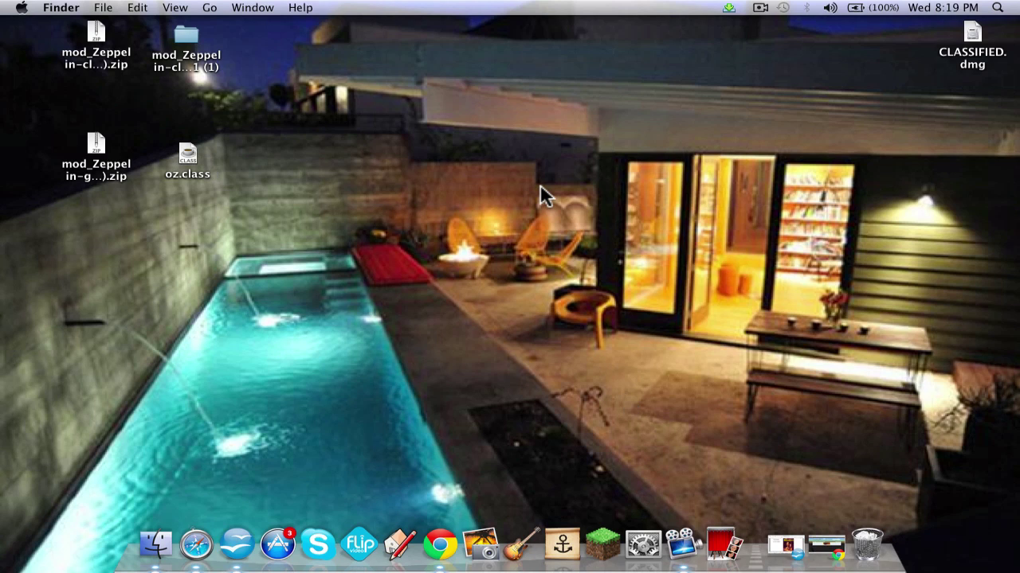